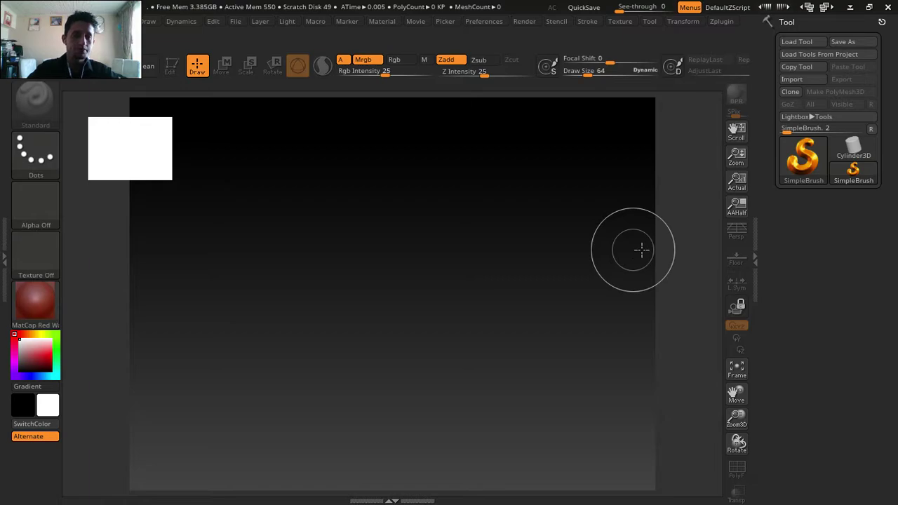
- Set the Document background Range to 0 for a flat grey canvas
click(122, 26)
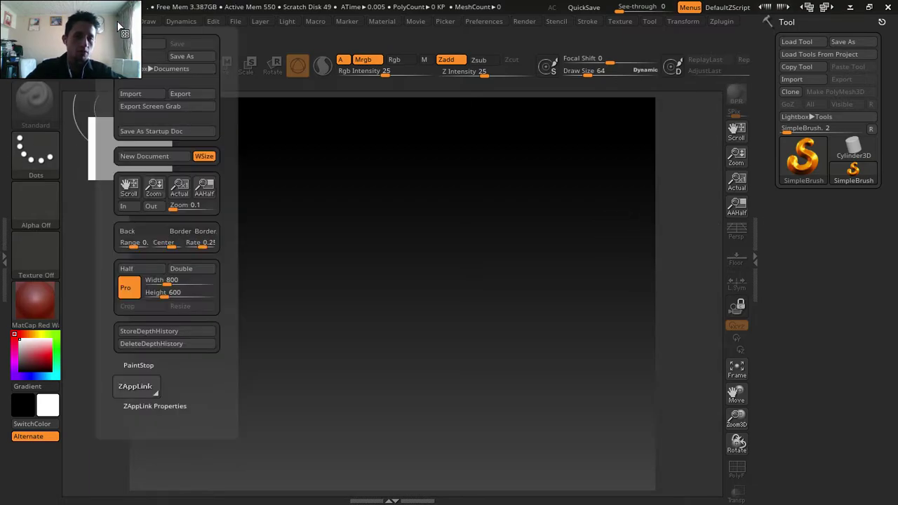
drag(232, 293, 245, 273)
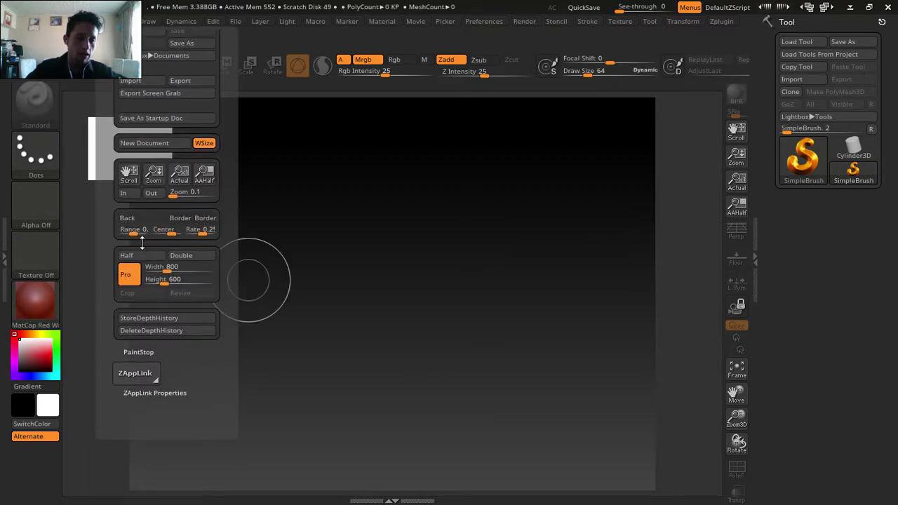
text(0)
key(Return)
drag(225, 231, 231, 181)
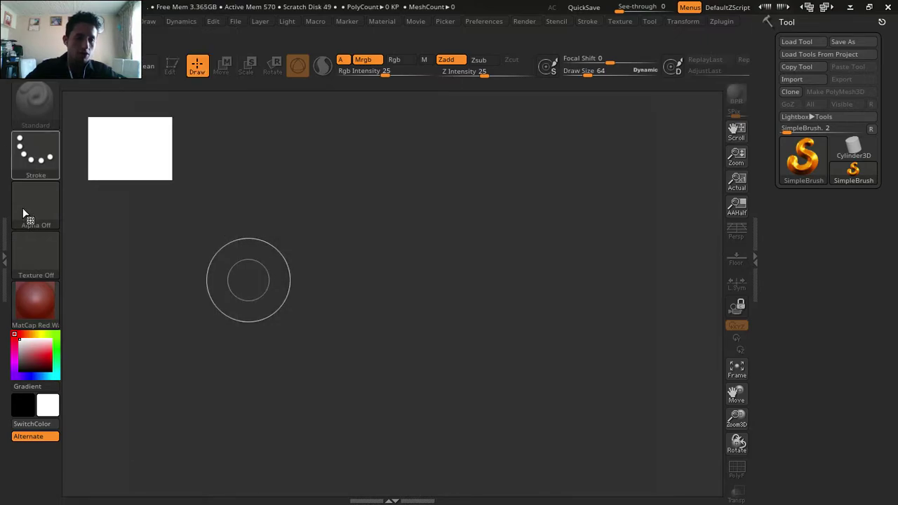
- Switch to BasicMaterial and load the female anatomy model from LightBox
click(35, 300)
click(153, 368)
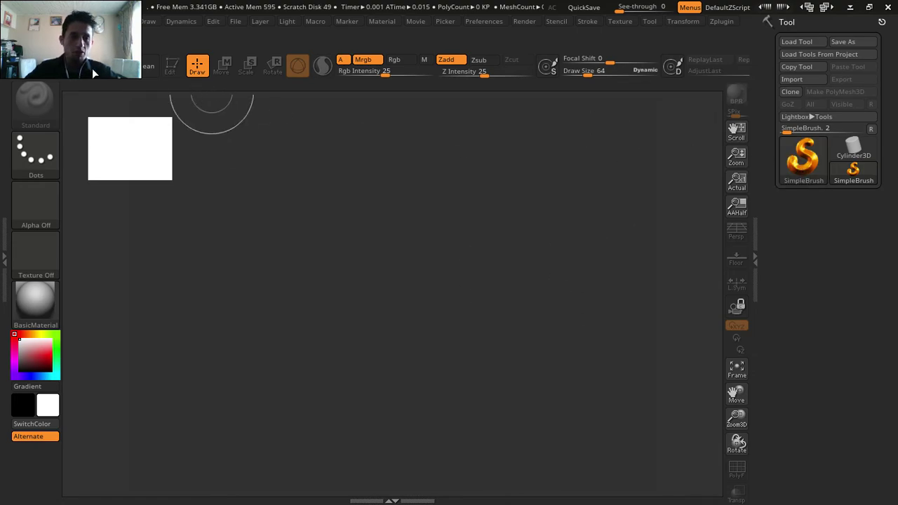
key(comma)
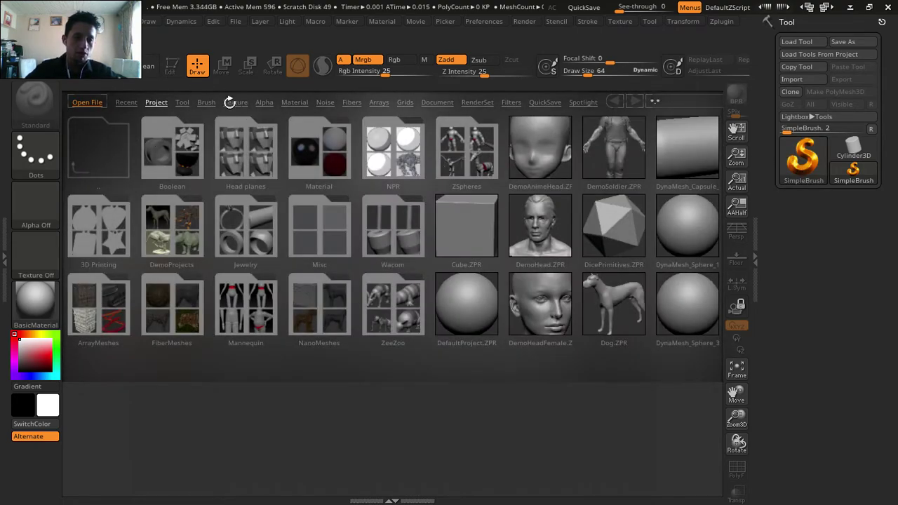
click(181, 101)
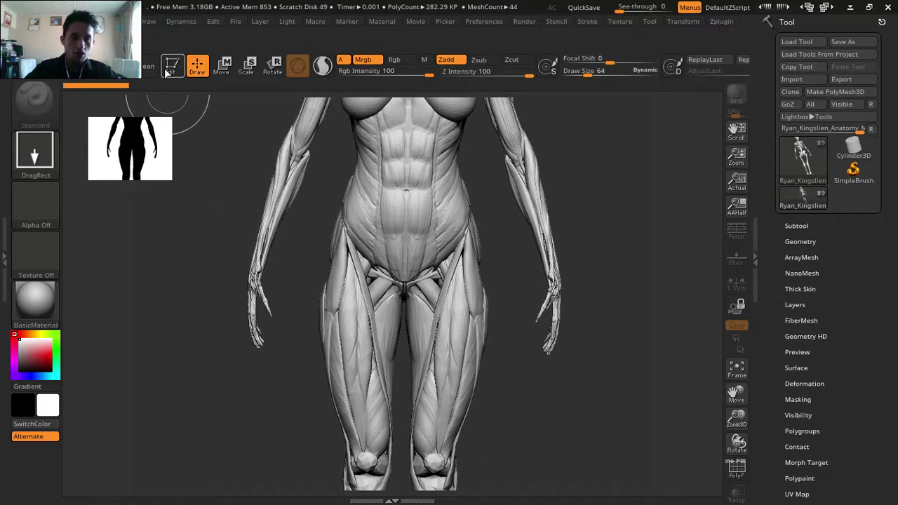
drag(739, 414, 586, 322)
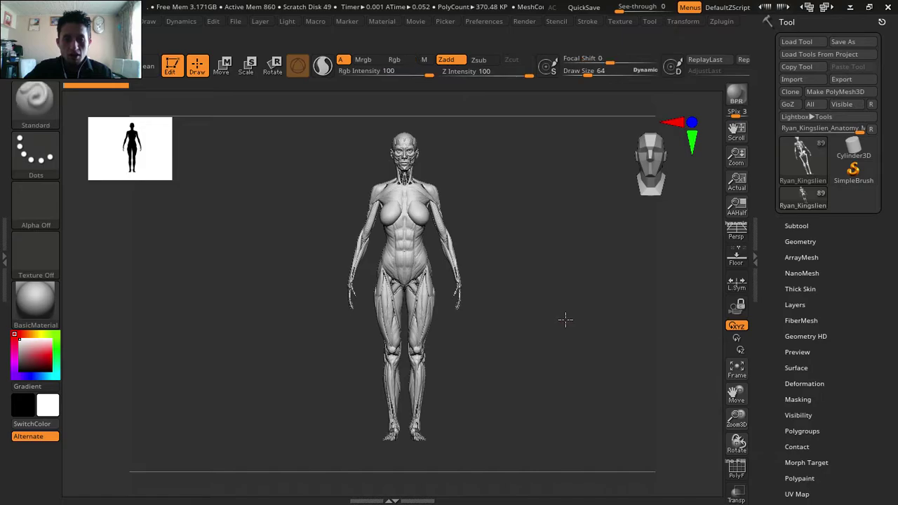
- Zoom and turn the anatomy figure to fill the canvas, then bring up the Document palette
drag(737, 419, 746, 425)
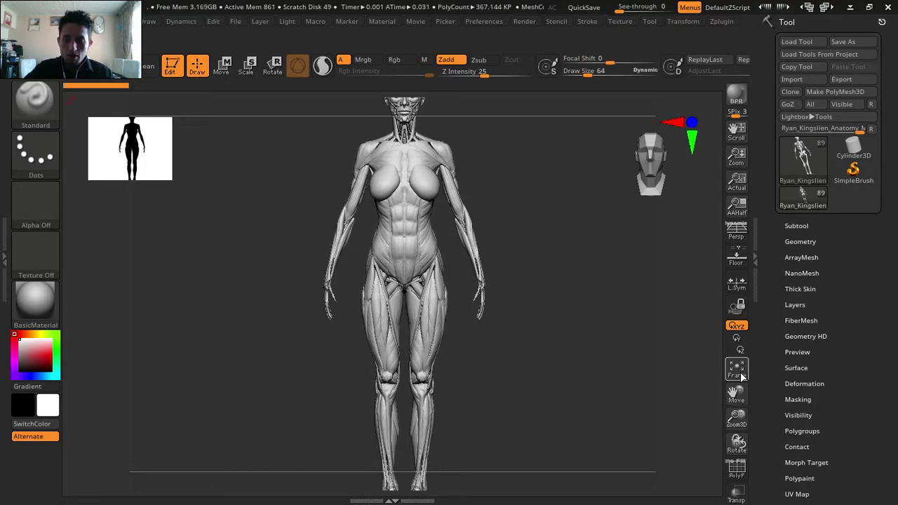
drag(571, 311, 577, 313)
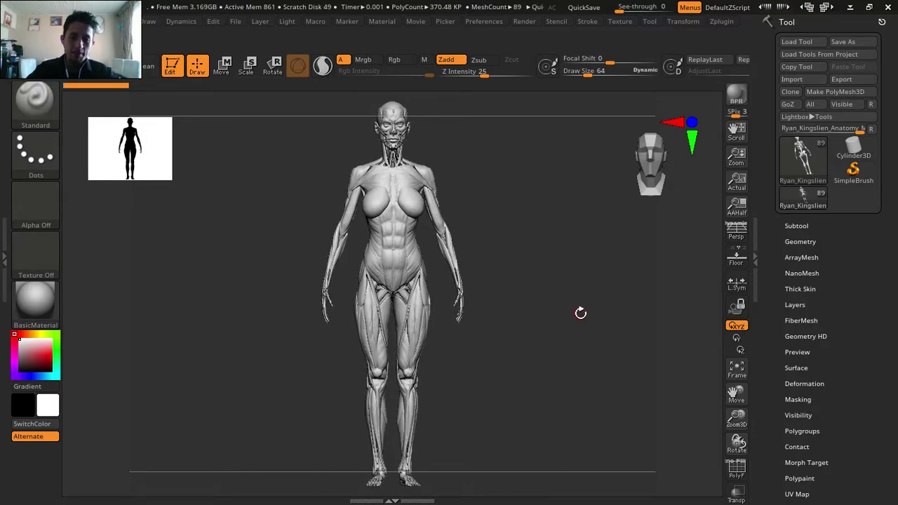
click(115, 24)
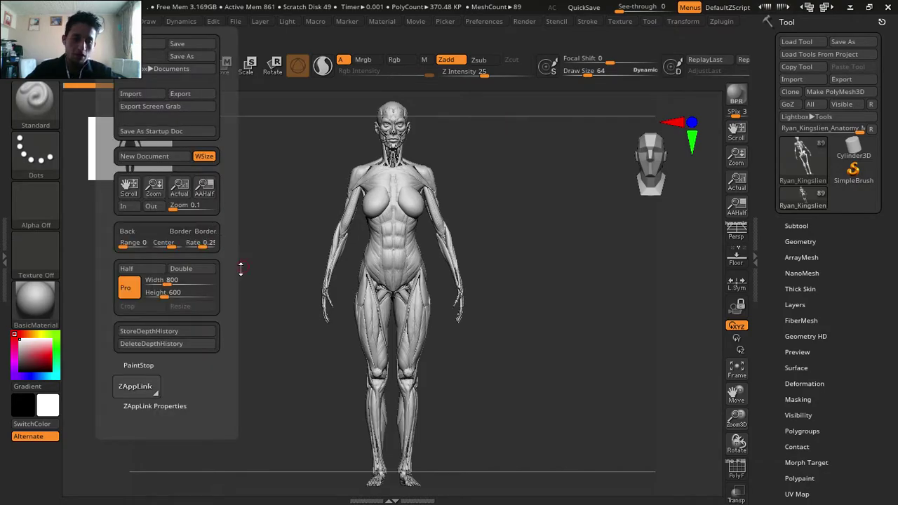
drag(233, 263, 230, 255)
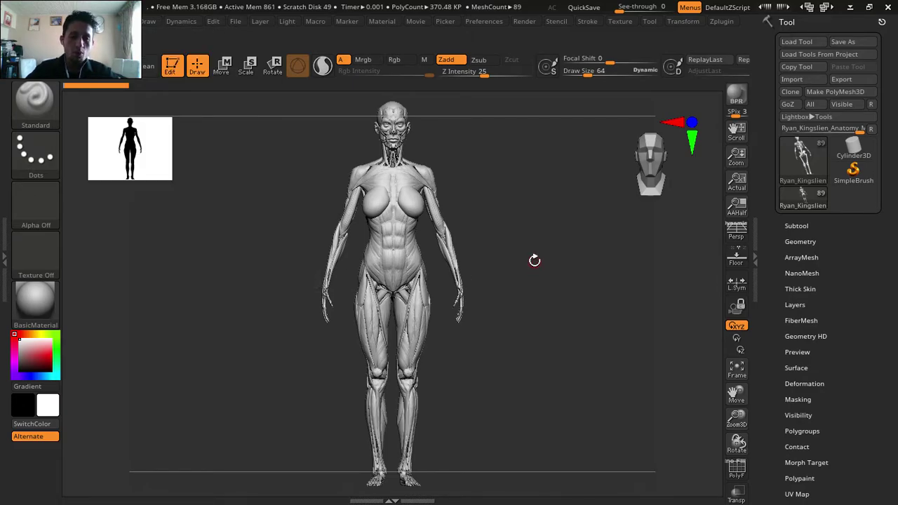
click(113, 25)
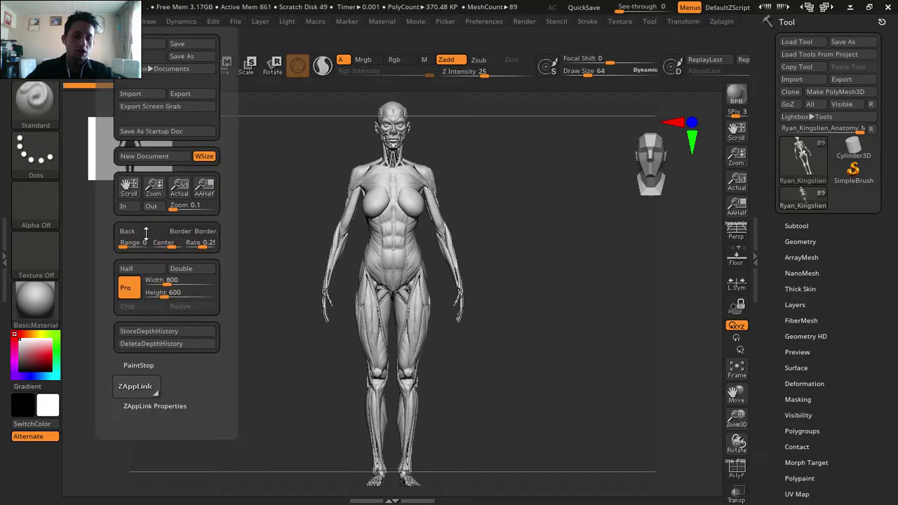
- Resize the document to 3000 by 2250 and redraw the anatomy model in Edit mode
text(0)
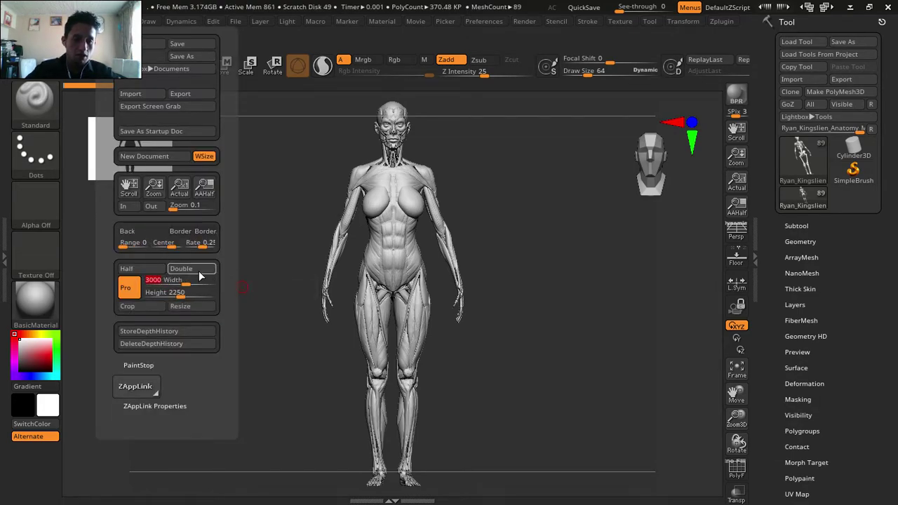
click(199, 273)
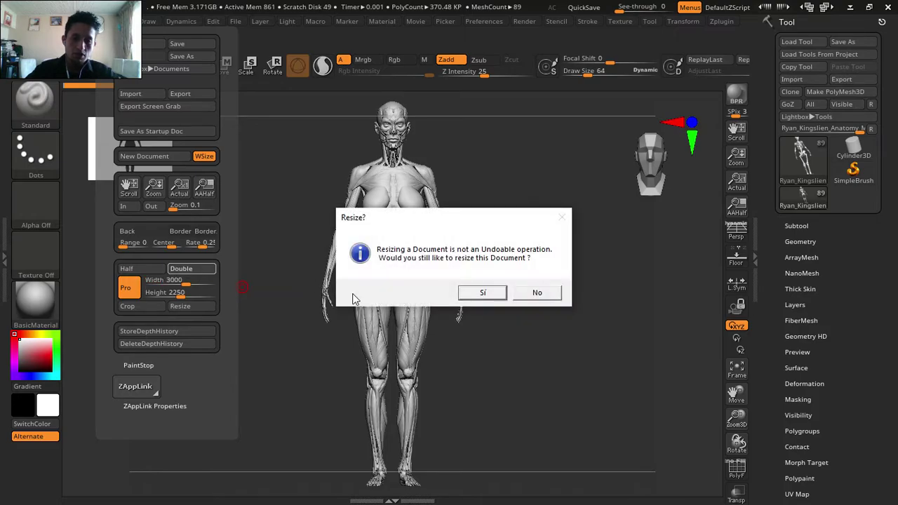
click(489, 297)
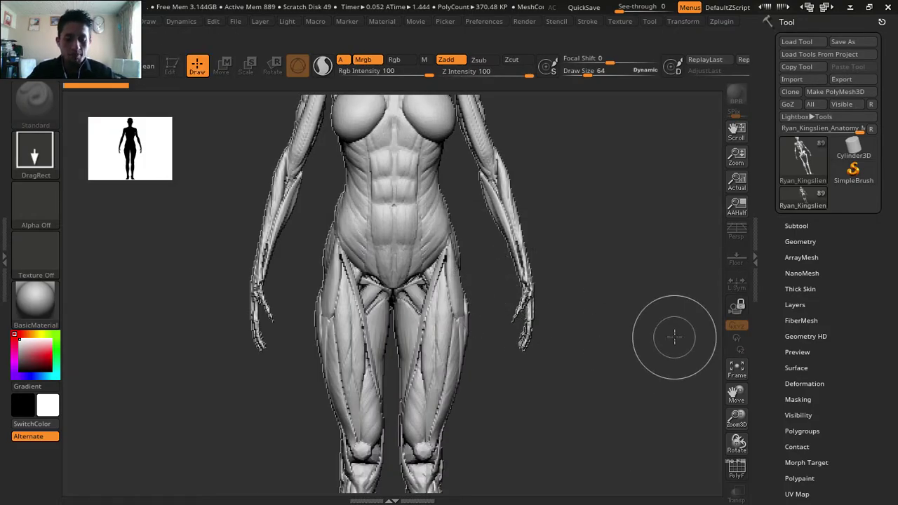
drag(416, 295, 416, 353)
click(165, 64)
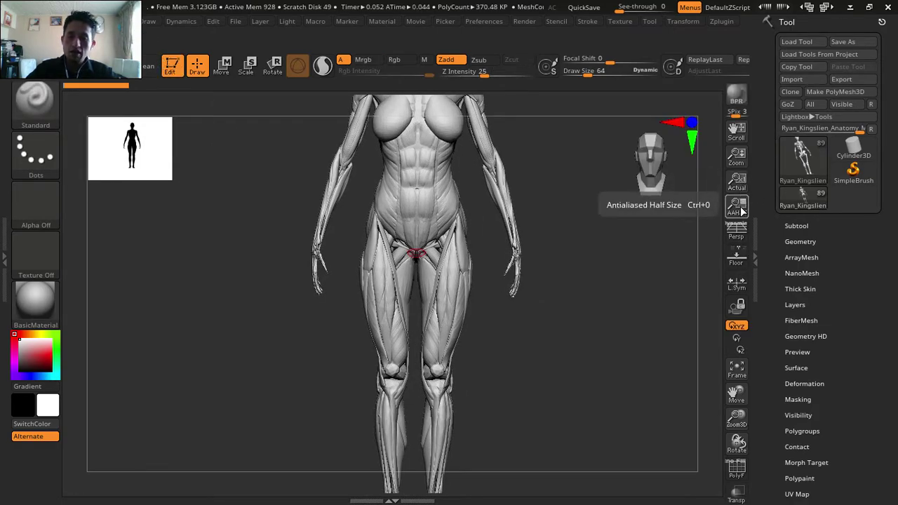
- Frame the full-length anatomy figure in the enlarged canvas and rotate it slightly
mouse_move(736, 155)
mouse_down()
mouse_move(712, 94)
mouse_move(740, 105)
mouse_move(711, 103)
mouse_up()
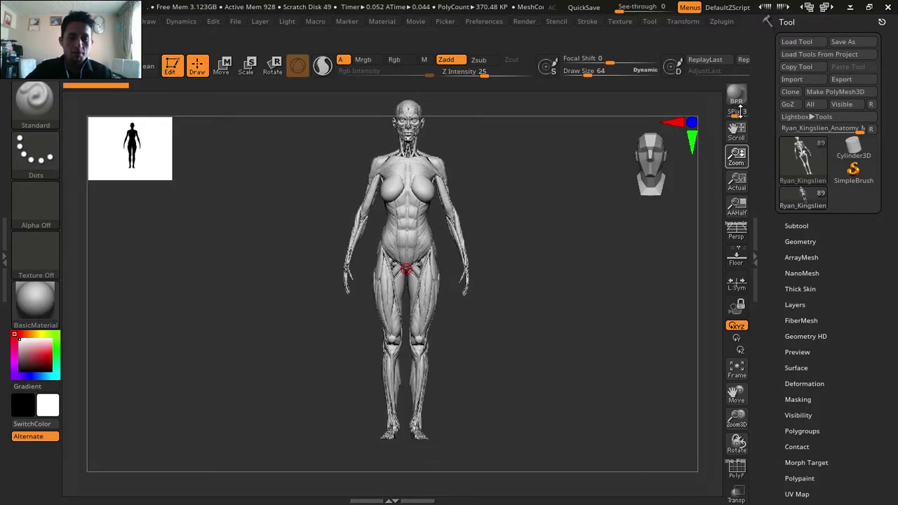
click(129, 24)
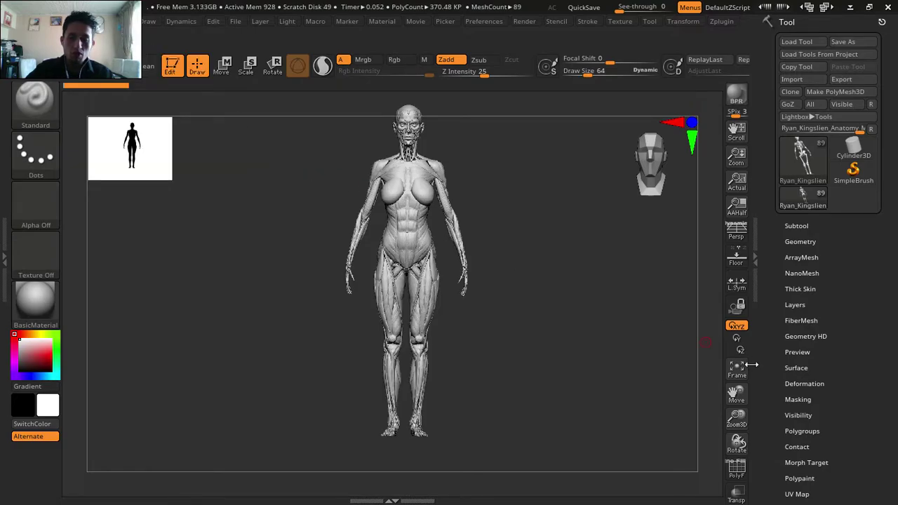
click(735, 369)
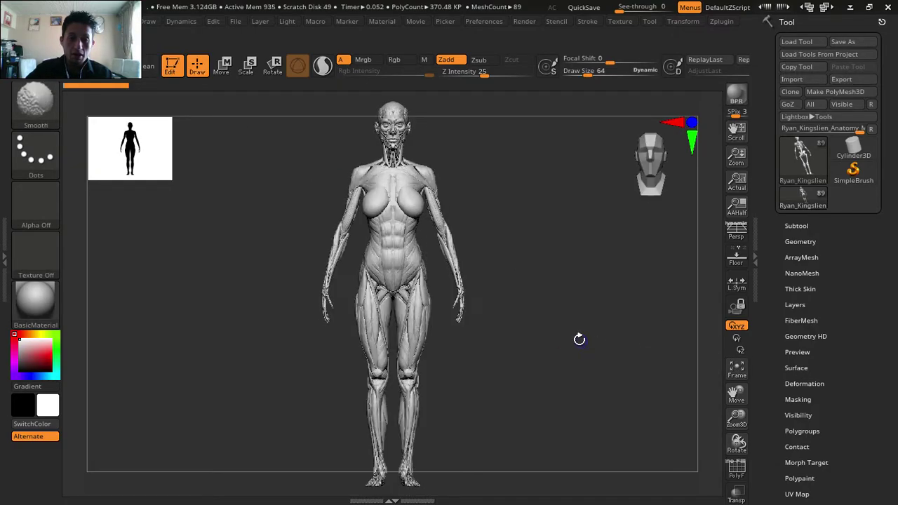
mouse_move(576, 330)
mouse_down()
mouse_move(554, 321)
mouse_move(574, 323)
mouse_move(563, 331)
mouse_up()
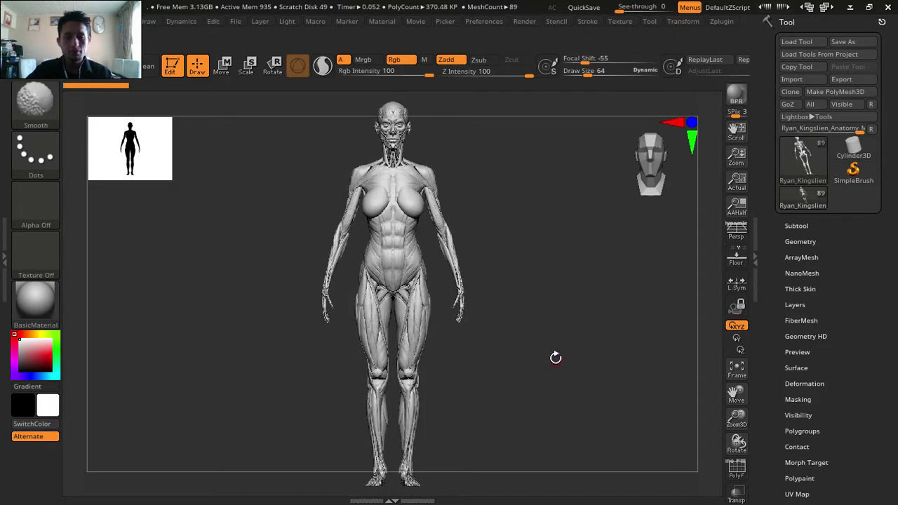
click(416, 22)
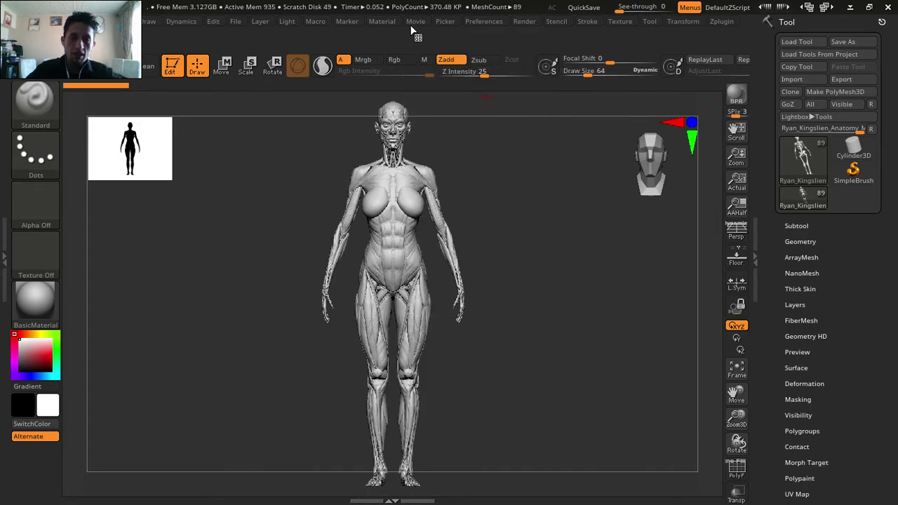
click(415, 23)
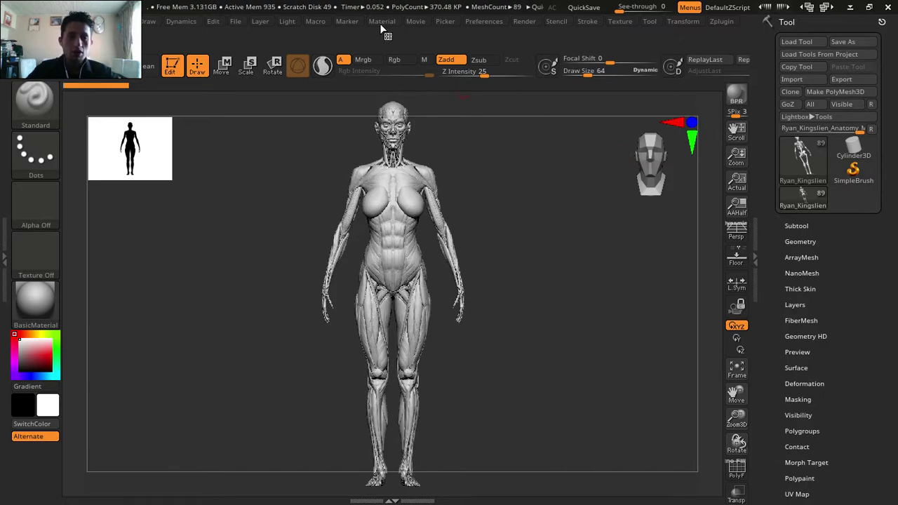
- Set the Movie capture to Doc instead of Window
click(417, 22)
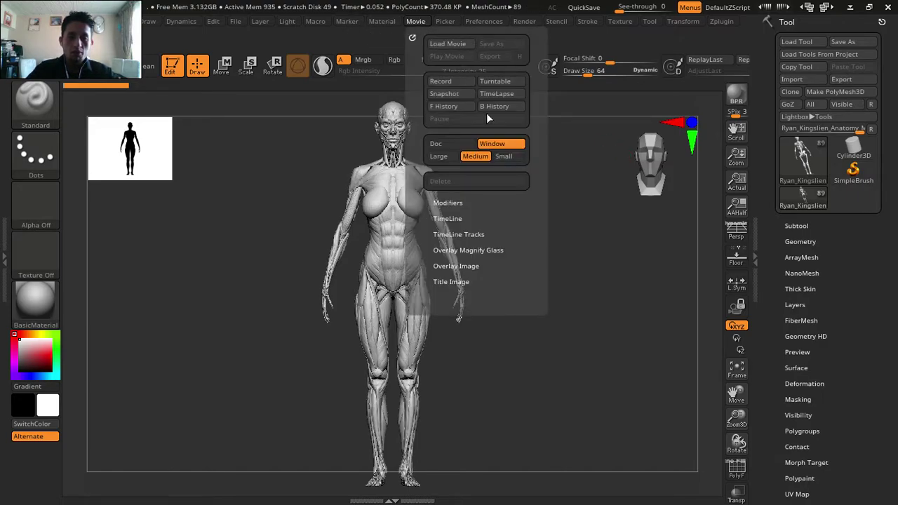
click(457, 146)
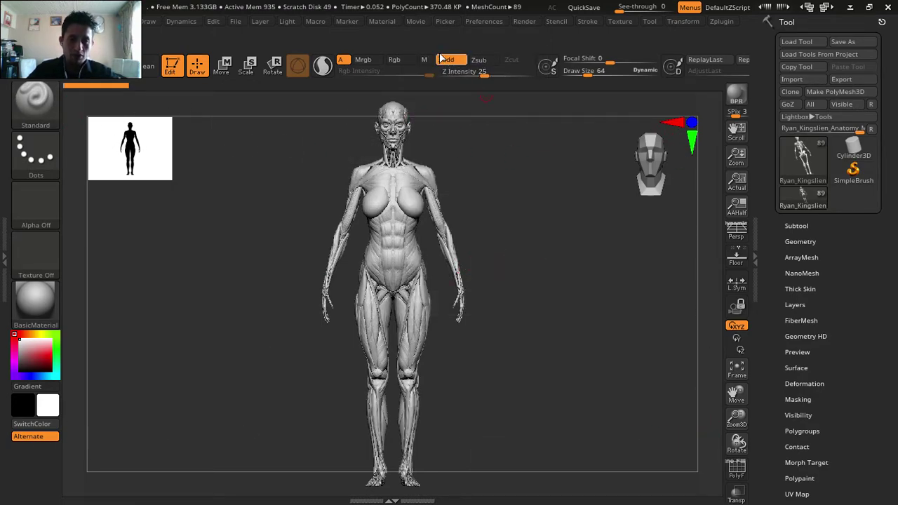
click(417, 21)
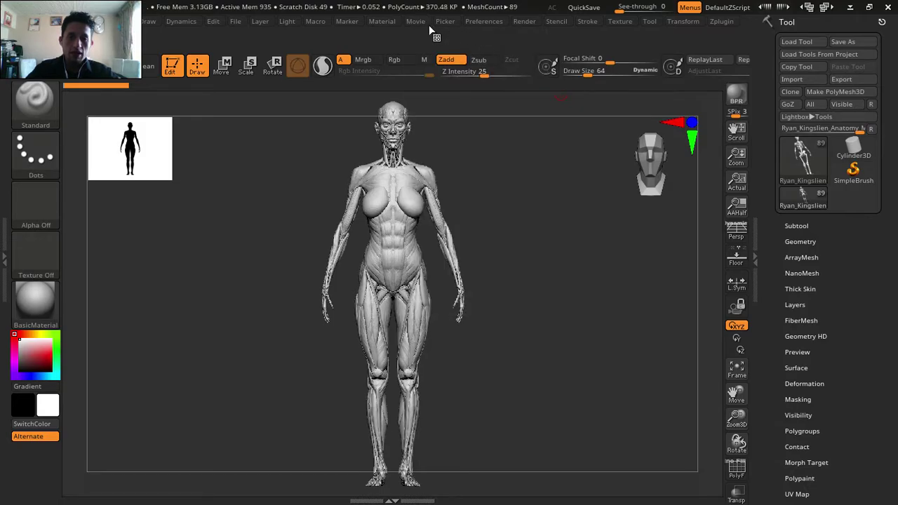
click(421, 22)
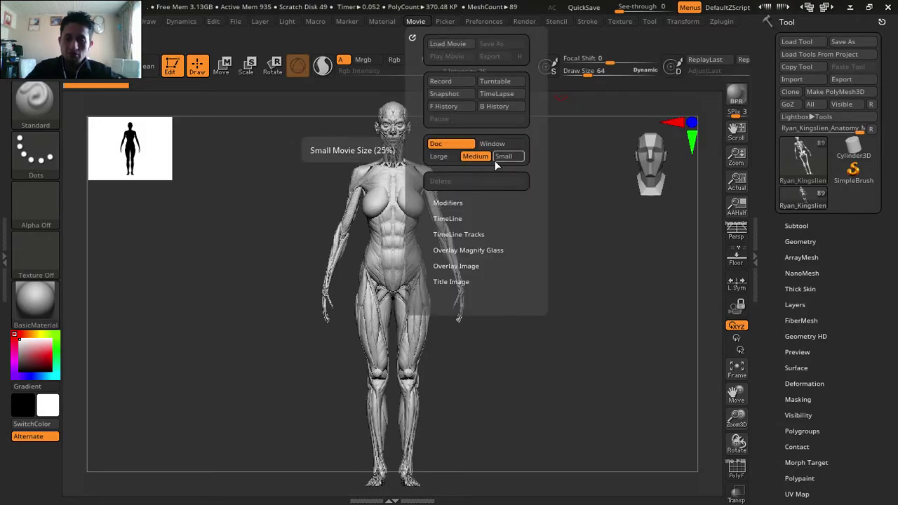
- Record a turntable of the full anatomy figure
click(414, 24)
click(495, 83)
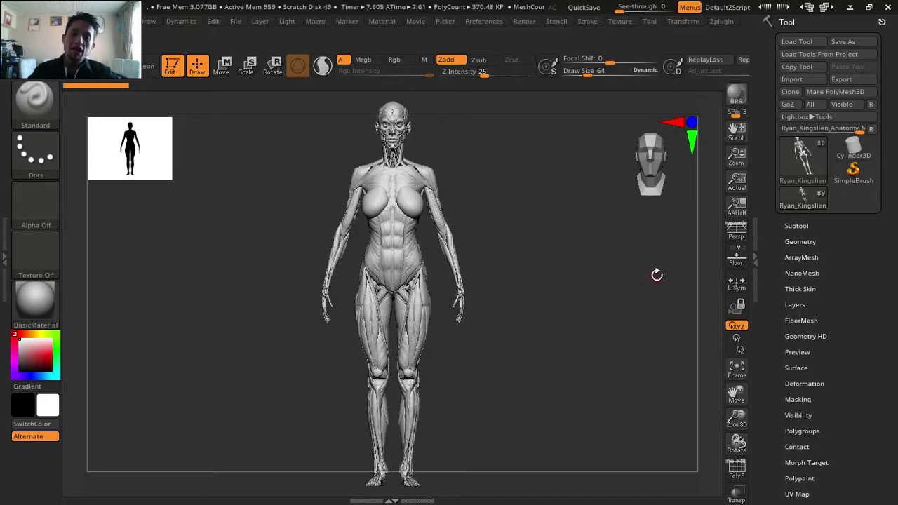
click(418, 22)
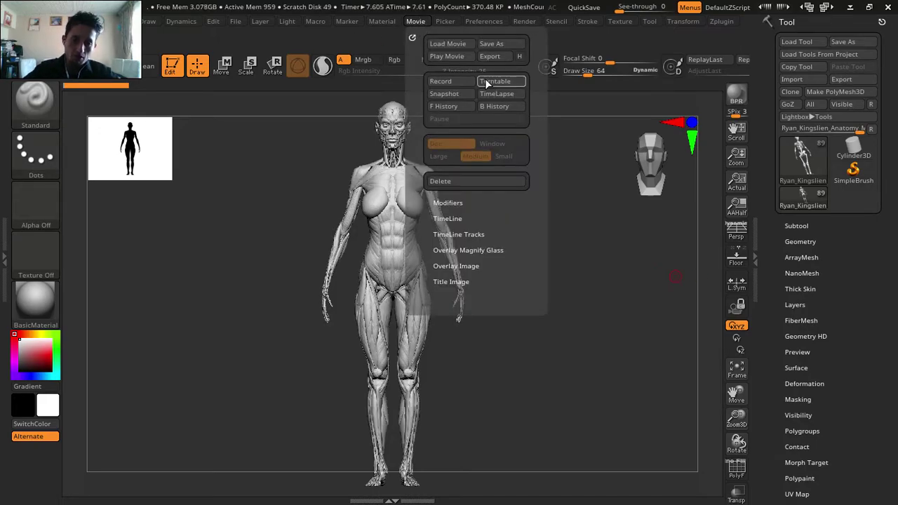
click(495, 81)
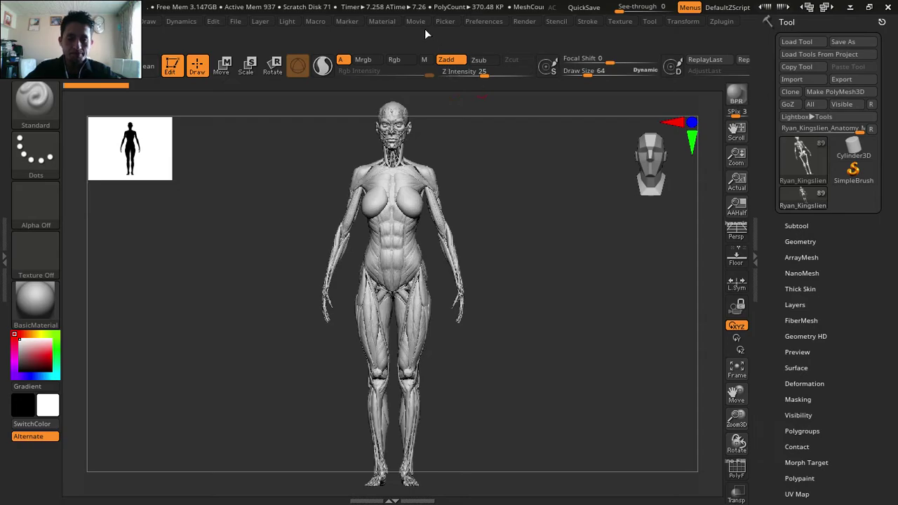
- Record another full-body turntable spin of the figure
click(416, 20)
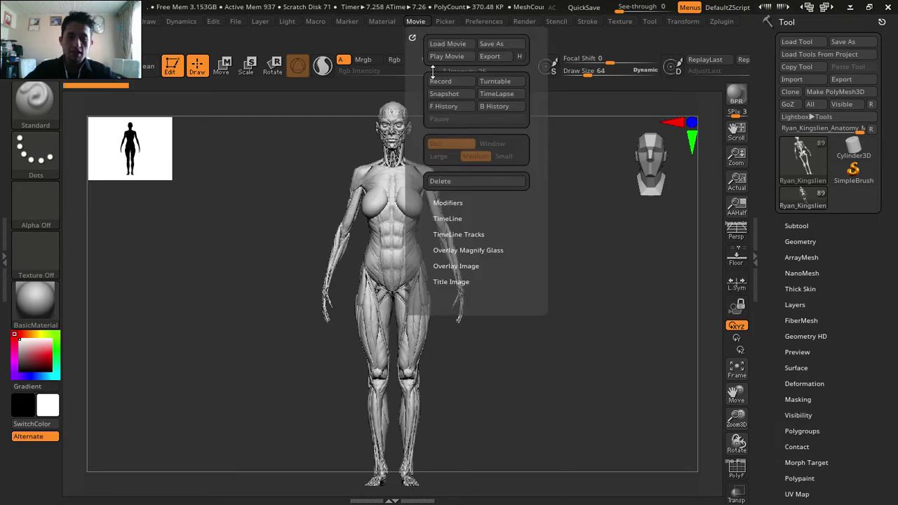
click(499, 82)
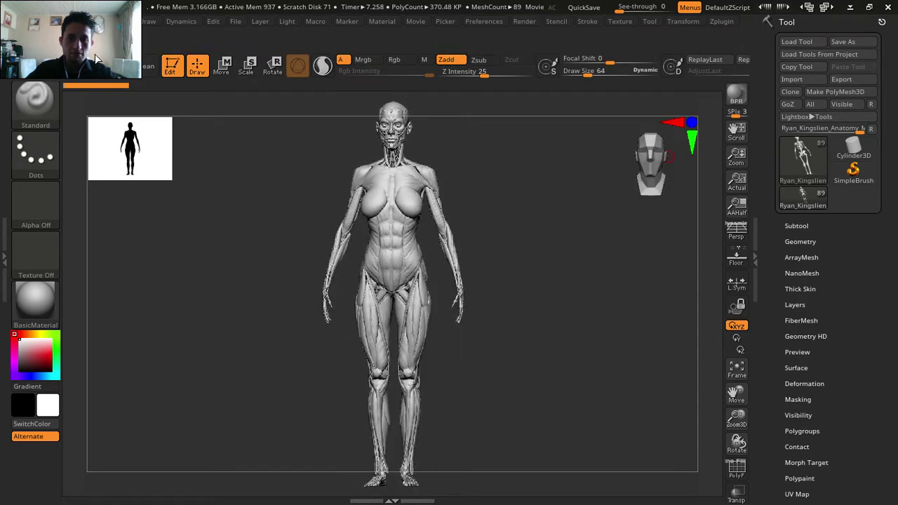
click(416, 21)
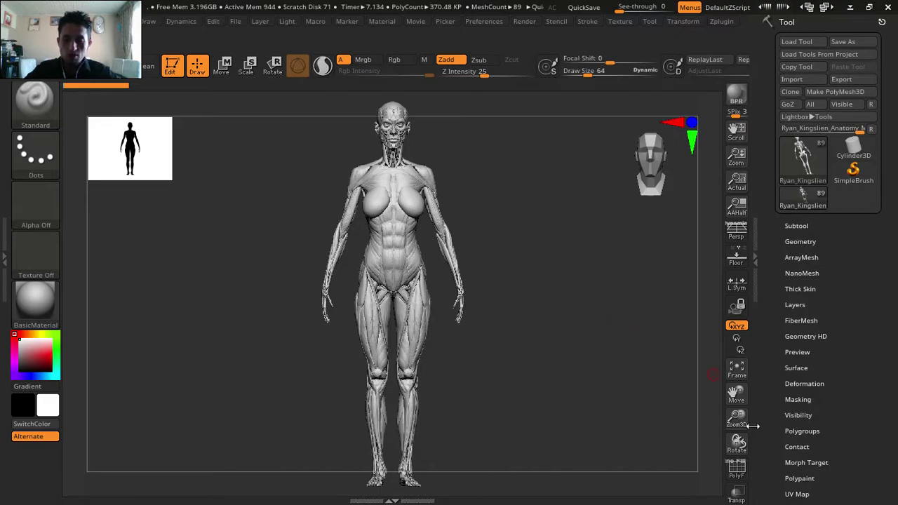
- Frame a front-view close-up of the head and chest
drag(753, 425, 768, 454)
drag(736, 393, 736, 421)
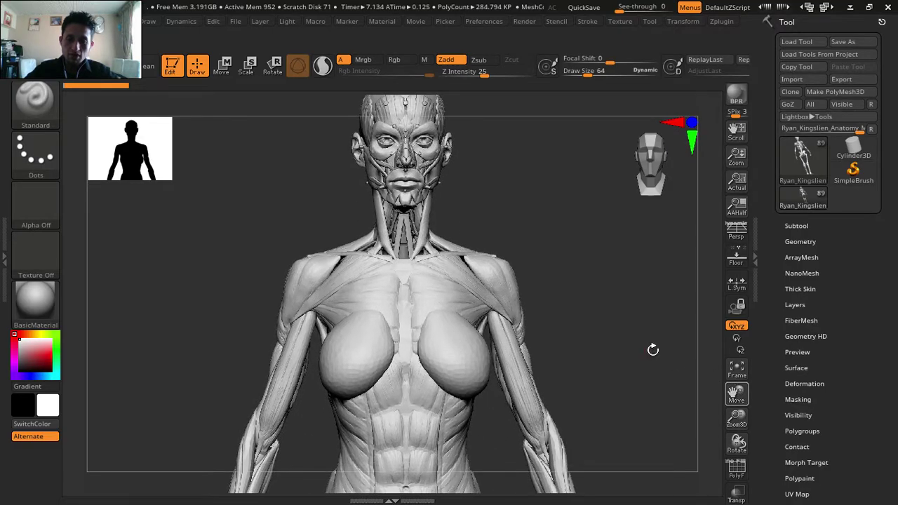
drag(674, 360, 610, 344)
drag(736, 393, 736, 418)
shift+drag(625, 331, 463, 102)
click(415, 22)
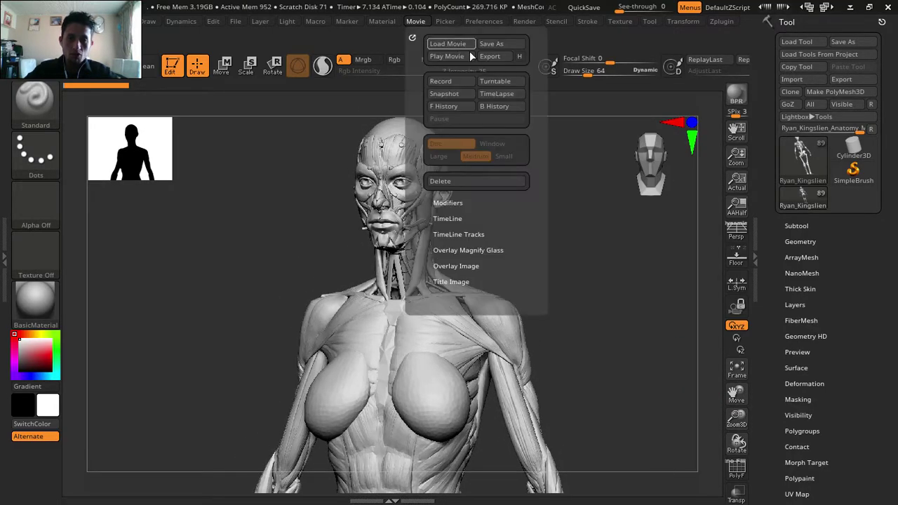
- Record two turntable spins of the head-and-chest close-up
click(497, 78)
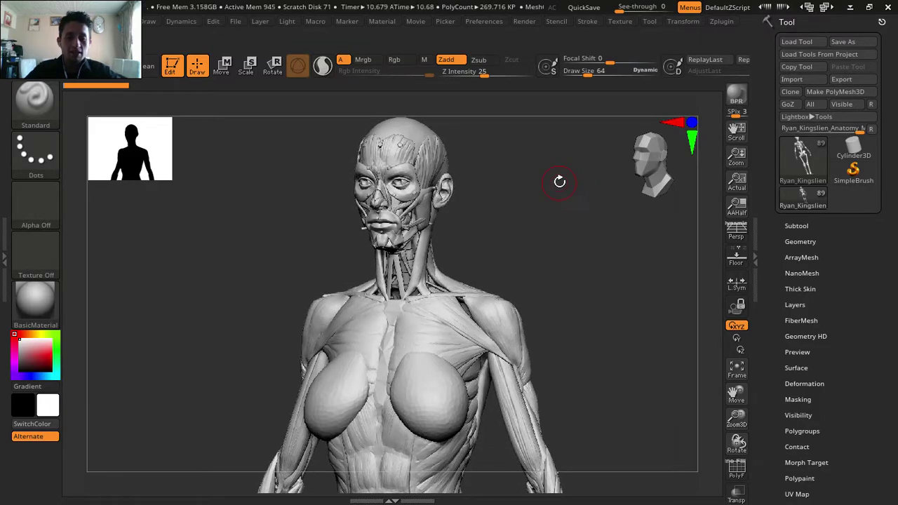
click(416, 22)
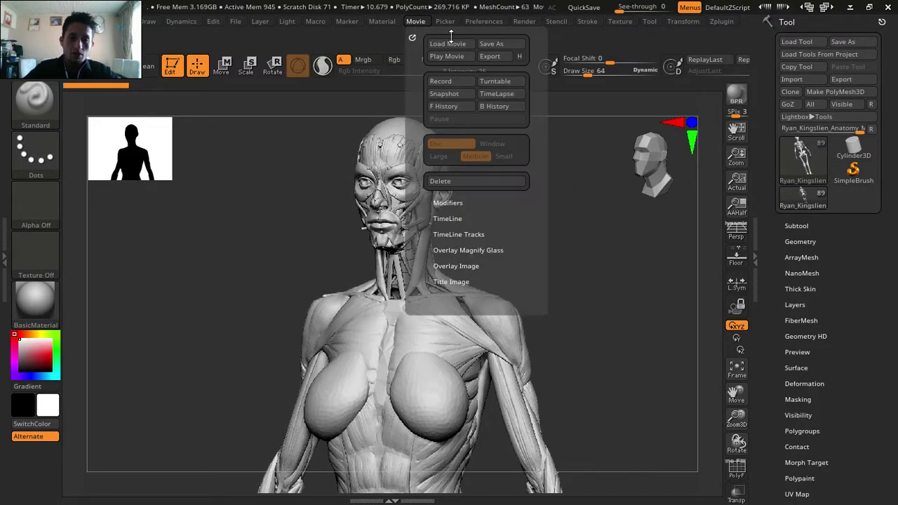
click(490, 81)
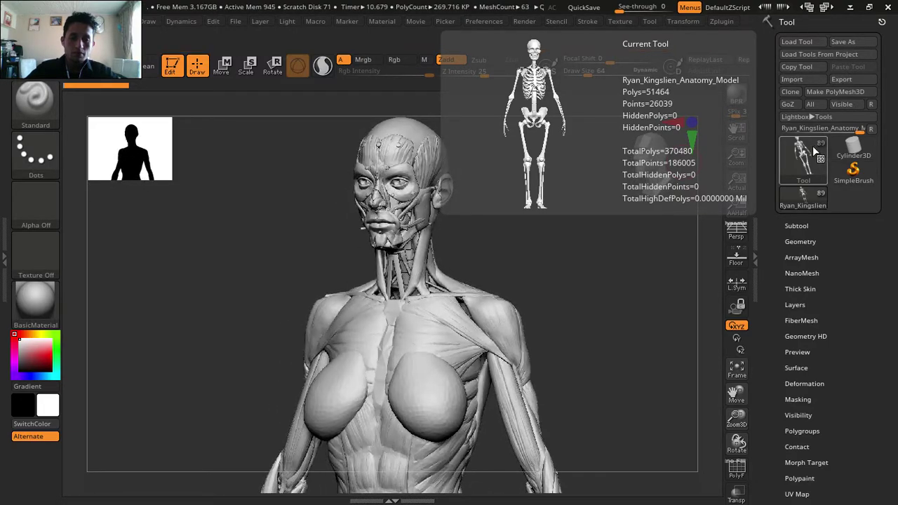
- Reframe the view in front to show the legs and feet
shift+drag(522, 216, 569, 230)
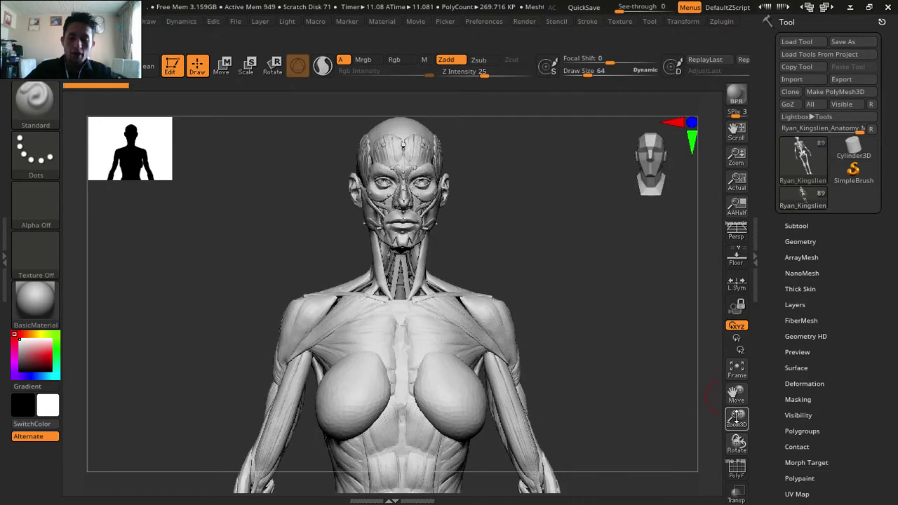
drag(736, 419, 737, 432)
drag(736, 393, 724, 237)
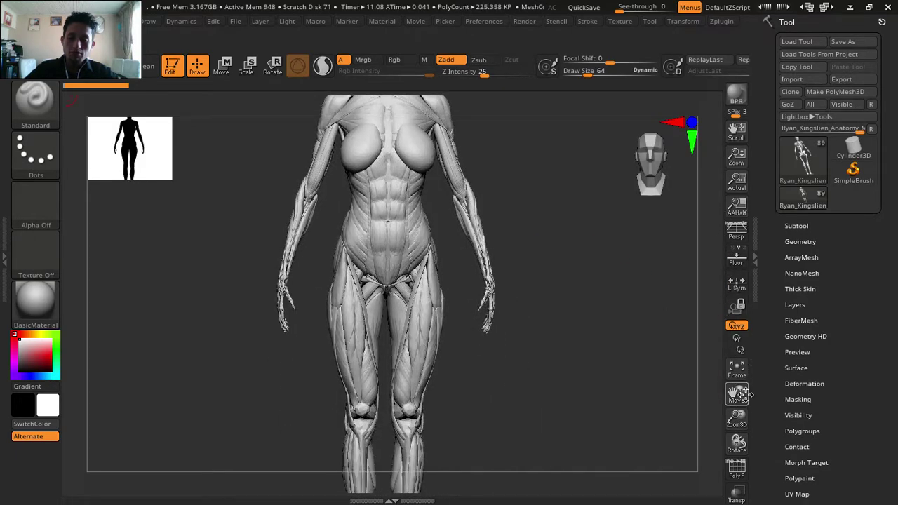
drag(737, 393, 634, 341)
drag(737, 393, 594, 341)
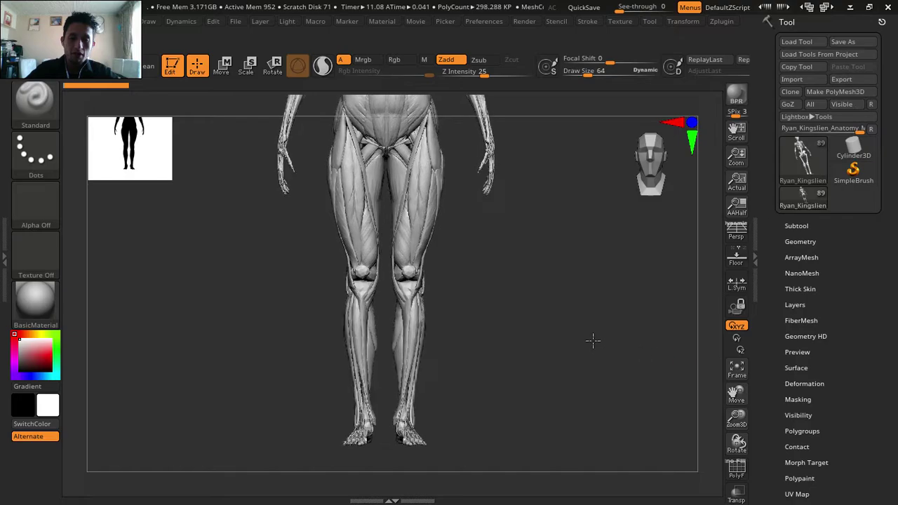
drag(497, 117, 484, 105)
click(416, 21)
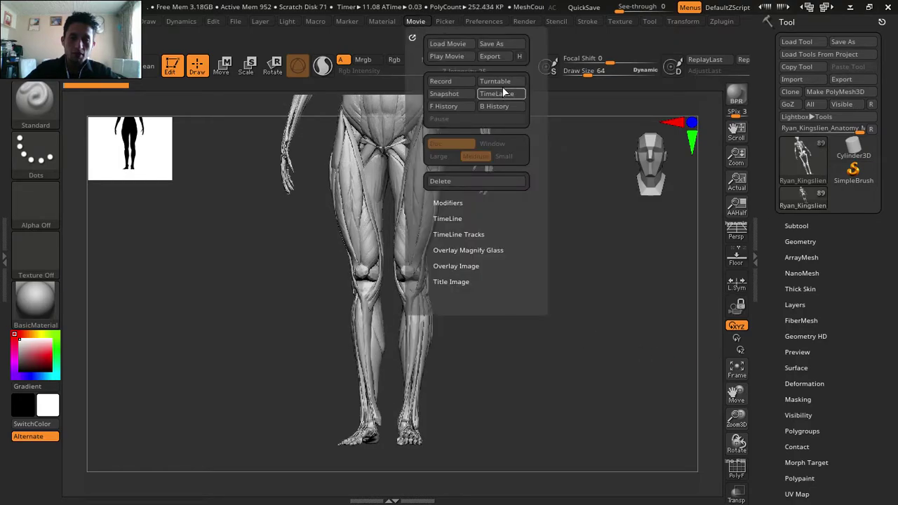
- Record a turntable spin of the legs and feet
click(498, 81)
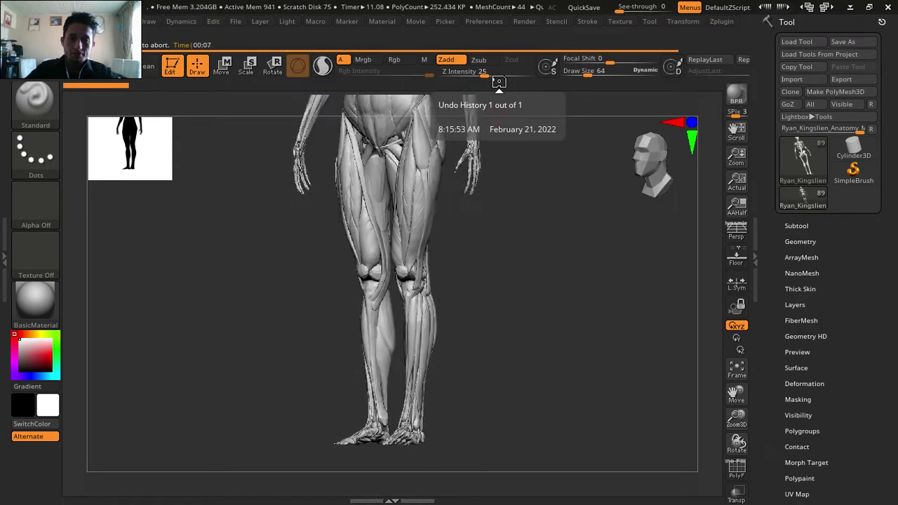
click(421, 20)
click(417, 22)
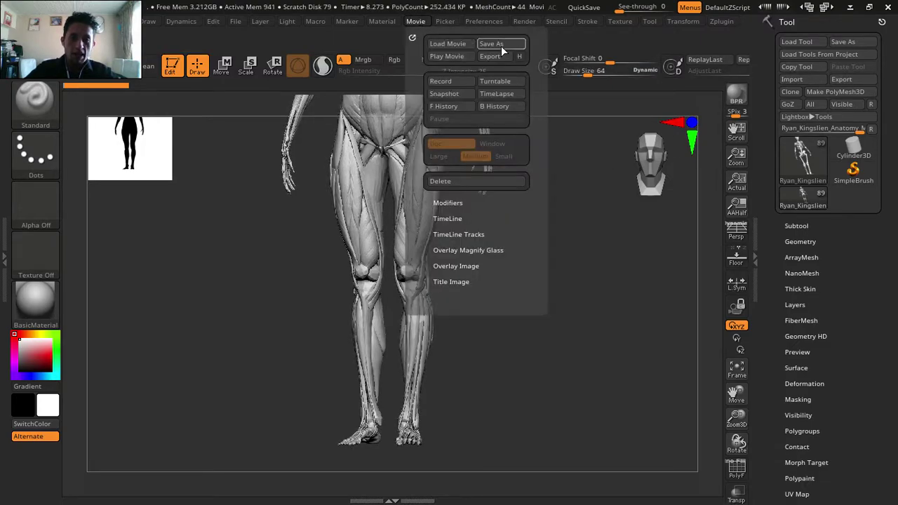
- Export the movie as 'ZBrush Movie Turntable' to Videos Movie Zbrush and minimize ZBrush
click(493, 56)
text(ZBrush Movie Turntable)
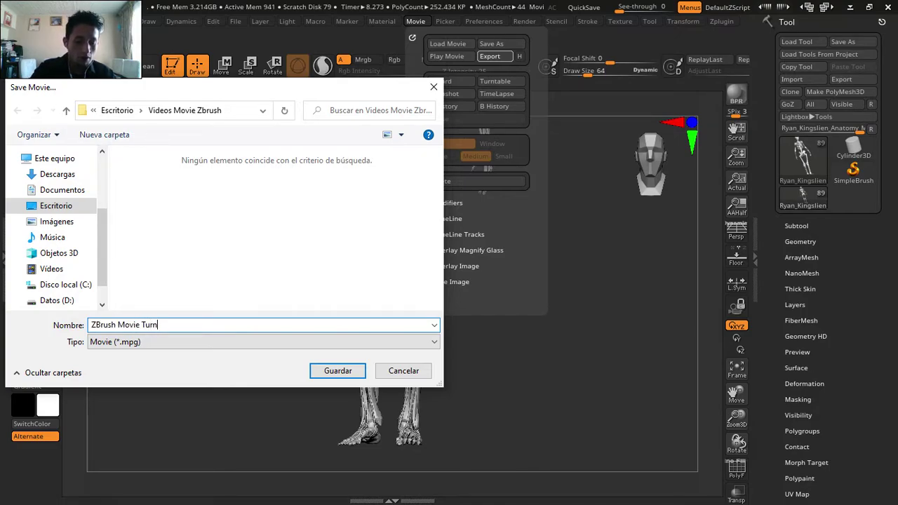
click(338, 371)
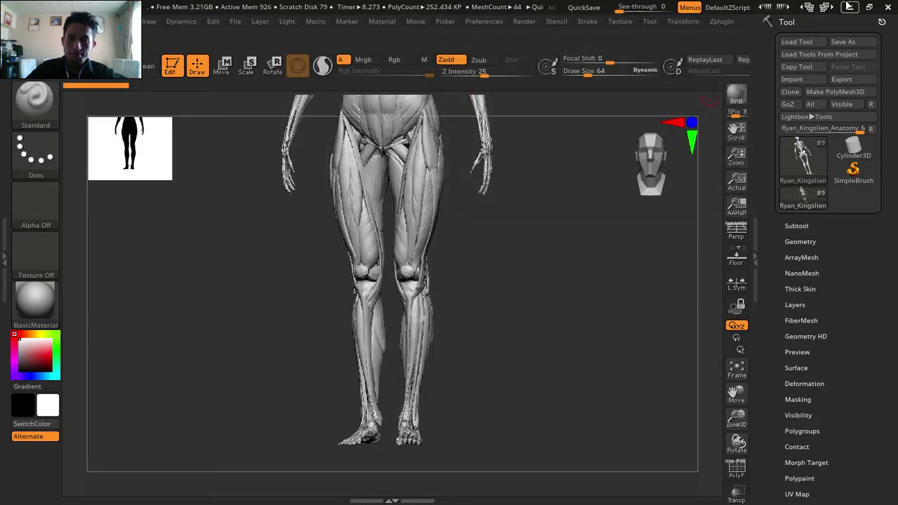
click(849, 6)
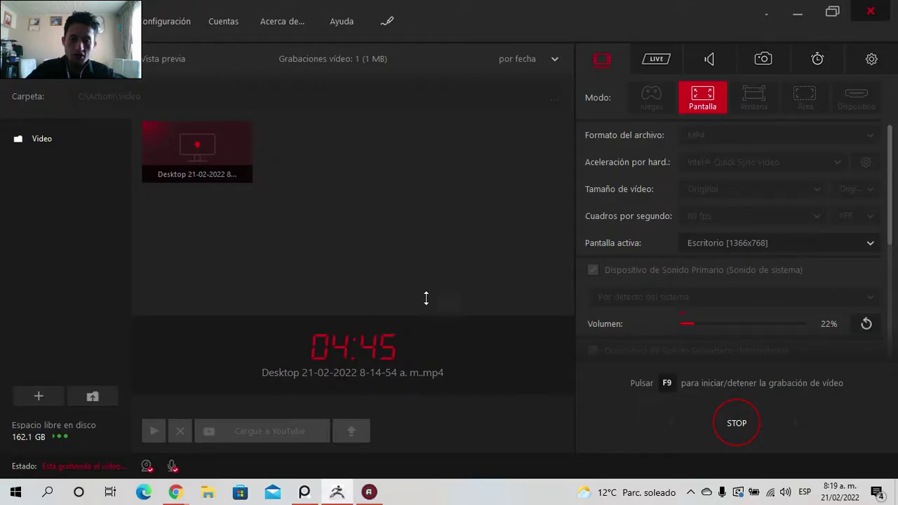
- Play ZBrush Movie Turntable from Escritorio > Videos Movie Zbrush; dismiss error 0xc00d36c4 and return to Chrome
mouse_move(176, 492)
click(248, 431)
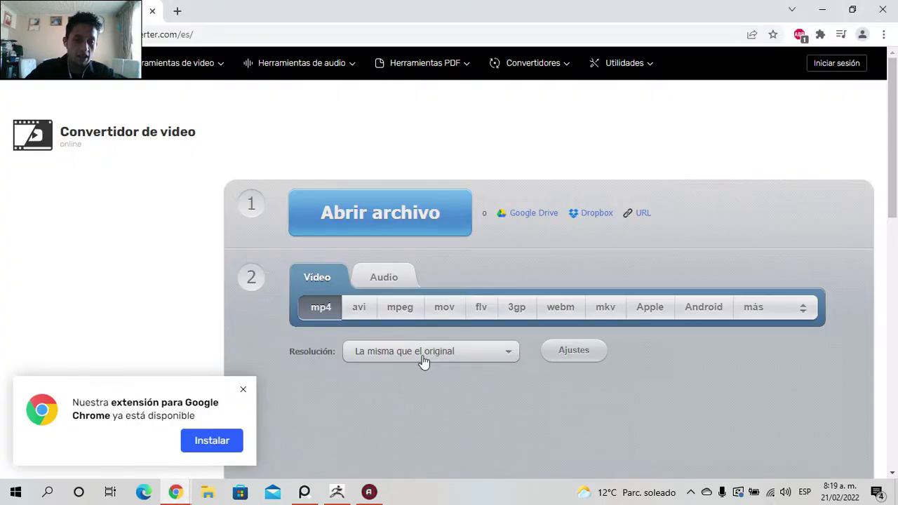
click(204, 497)
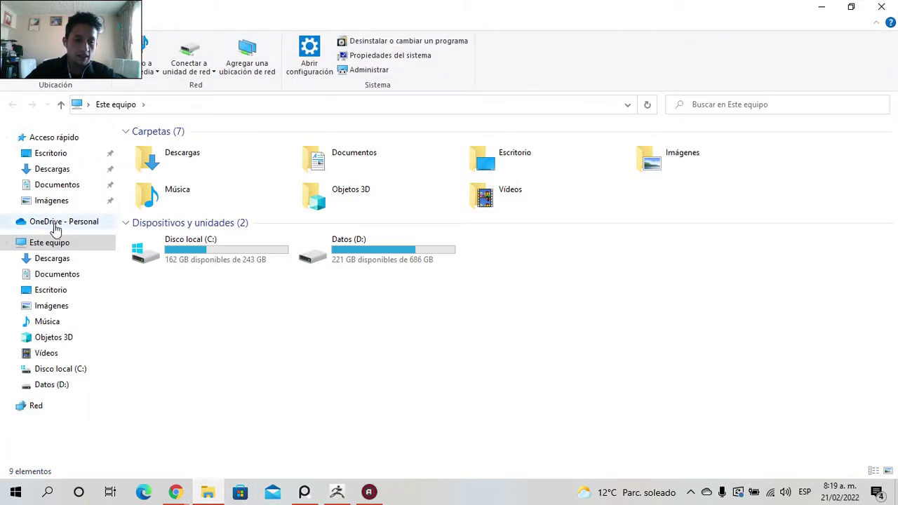
click(60, 275)
click(53, 290)
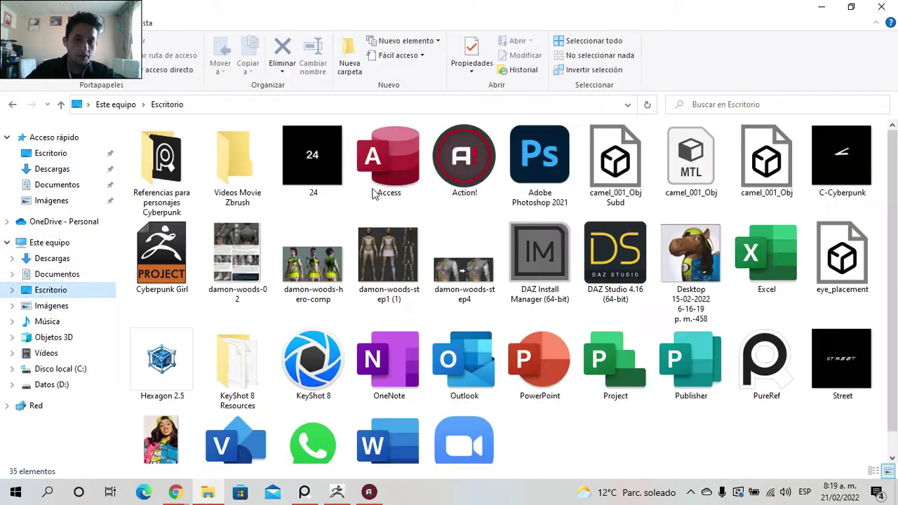
double_click(234, 149)
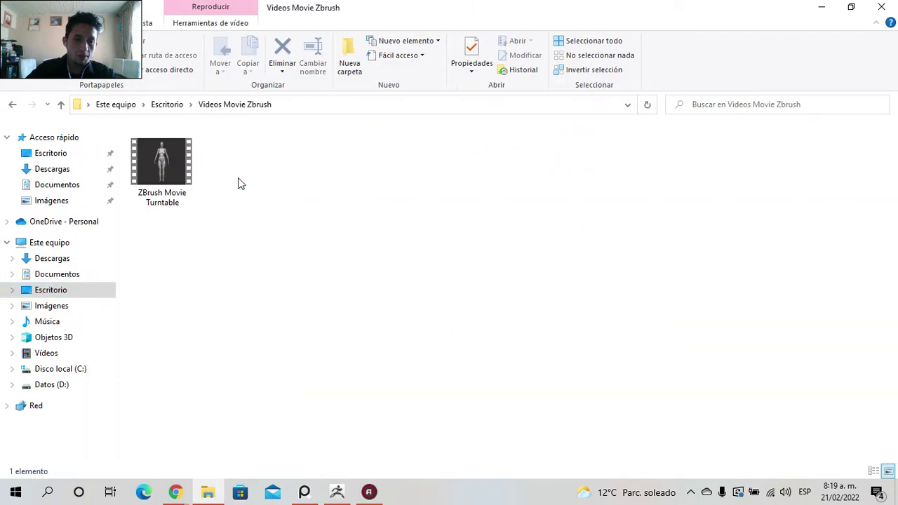
double_click(162, 160)
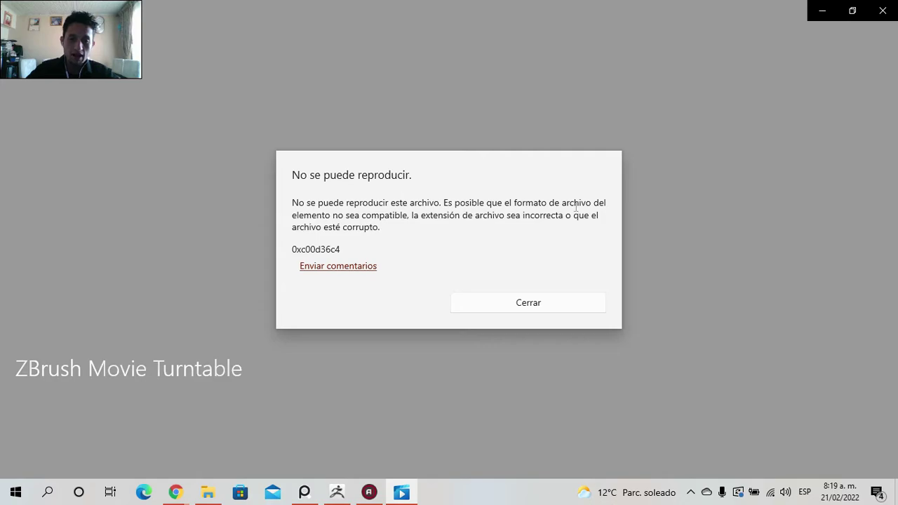
click(511, 301)
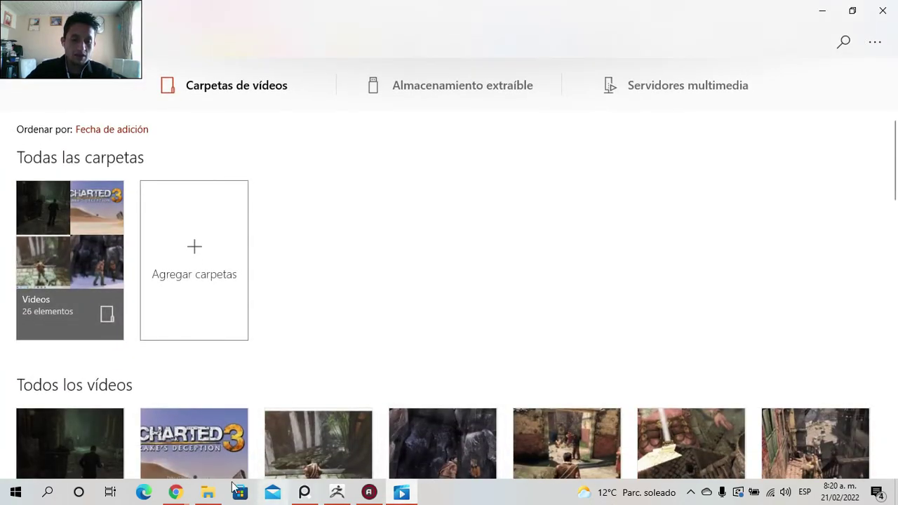
mouse_move(175, 492)
click(243, 452)
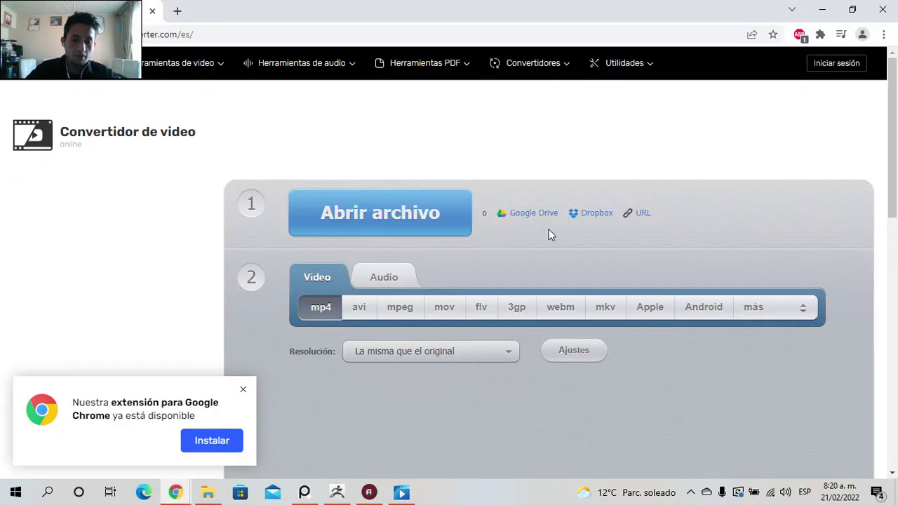
- Upload ZBrush Movie Turntable.mpg from Escritorio > Videos Movie Zbrush to the converter
click(398, 214)
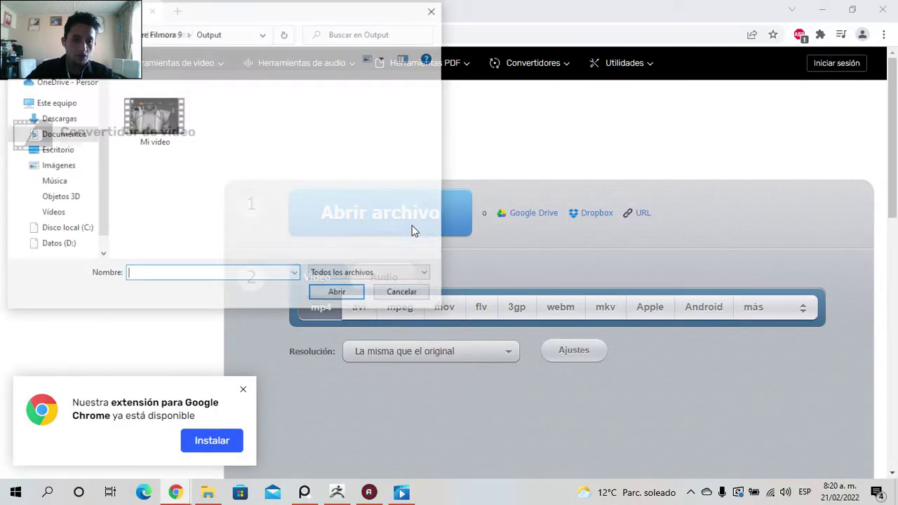
click(51, 153)
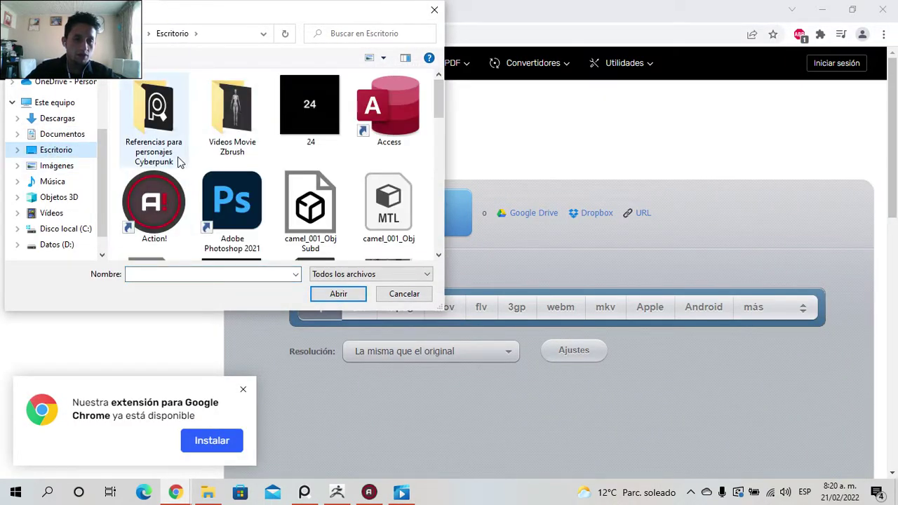
double_click(232, 112)
click(170, 129)
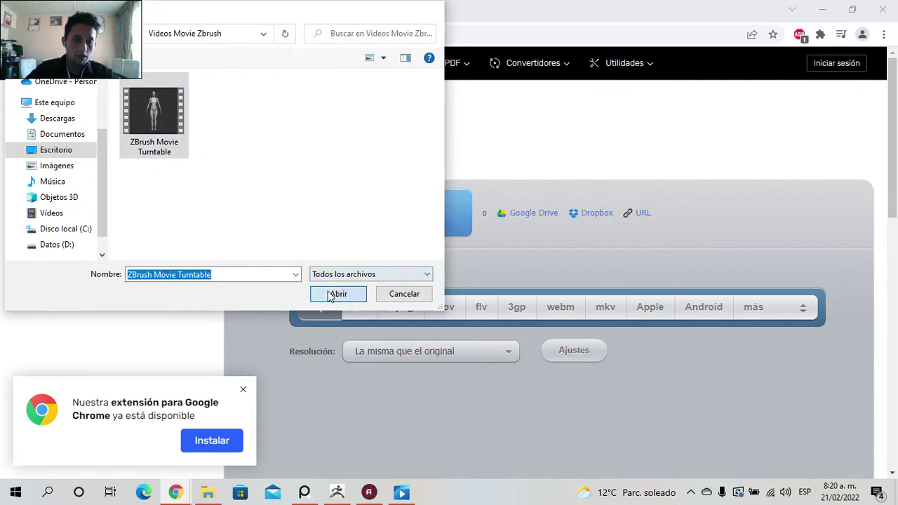
click(339, 294)
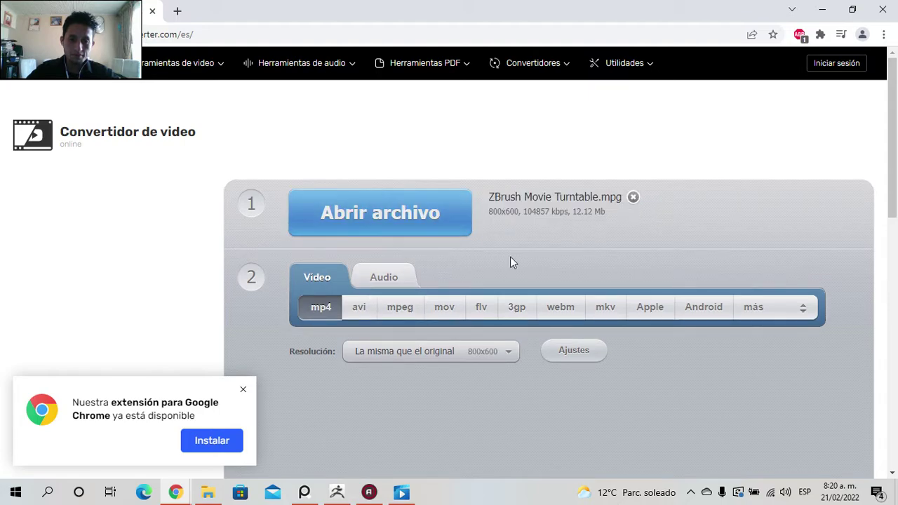
- Keep the original 800x600 resolution and convert the video to mp4
scroll(665, 349, down, 4)
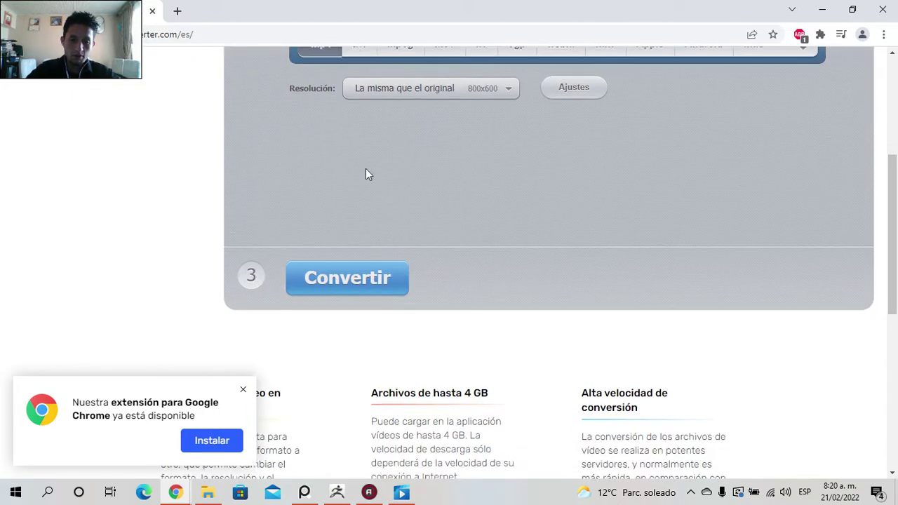
scroll(545, 220, up, 2)
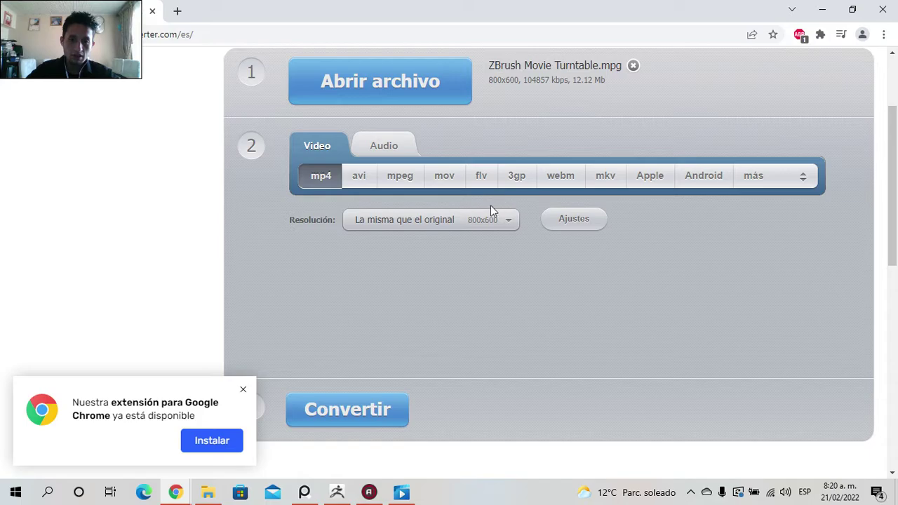
click(496, 222)
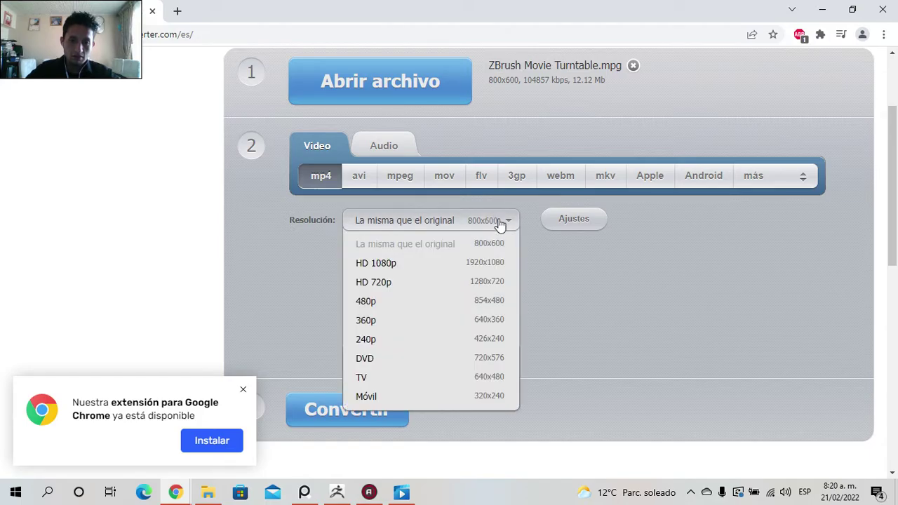
click(500, 223)
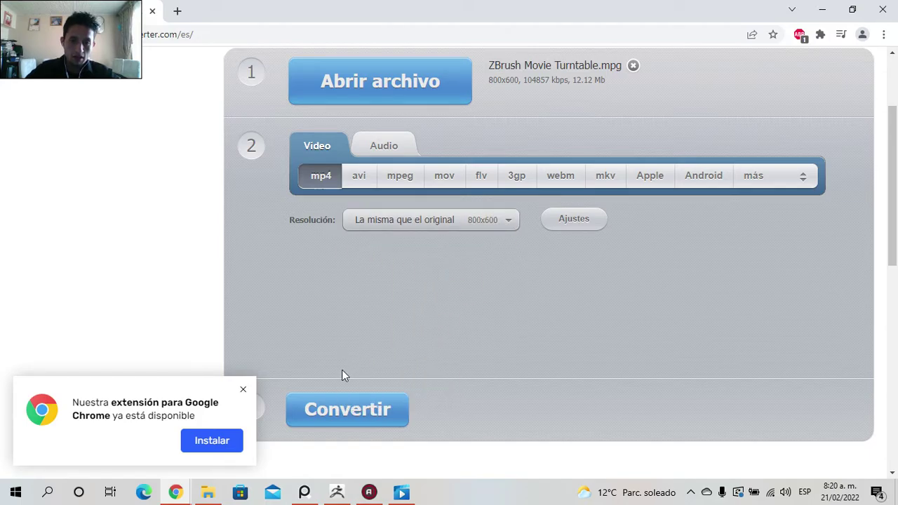
click(363, 414)
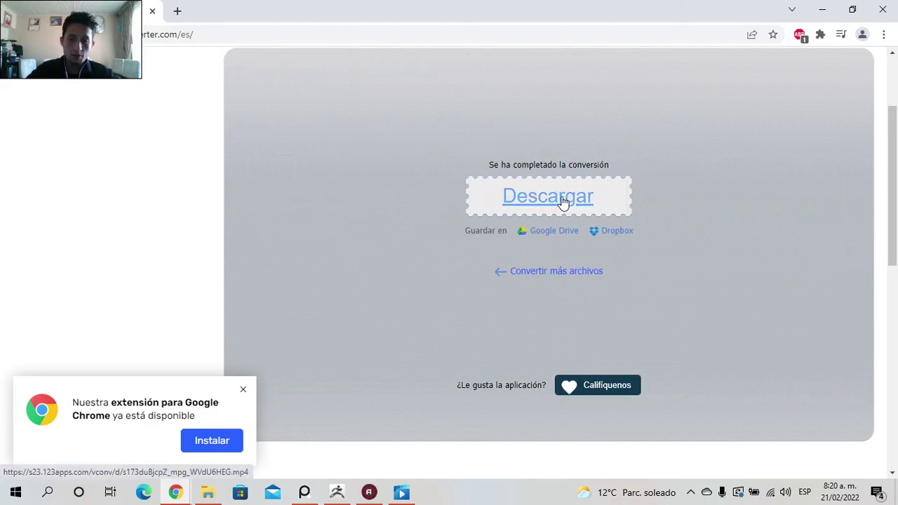
- Download the converted ZBrush Movie Turntable mp4 and return to the Videos Movie Zbrush folder
click(561, 197)
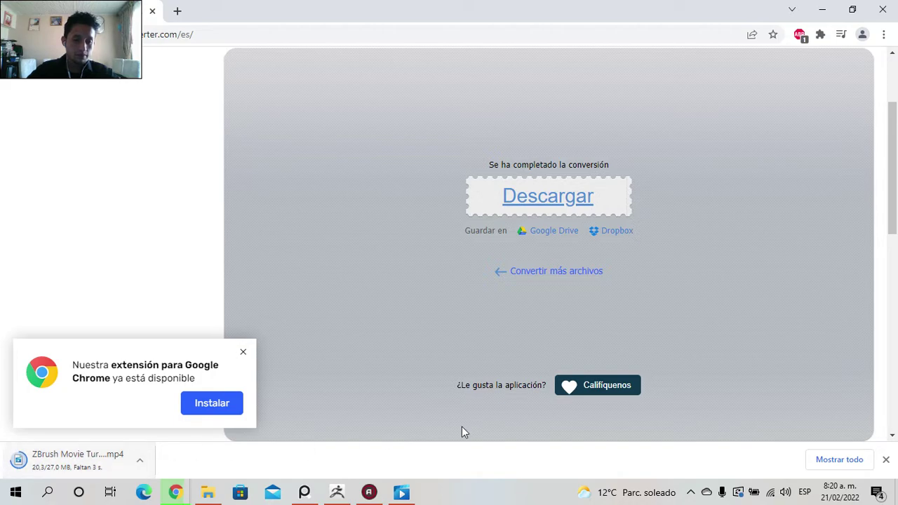
click(827, 456)
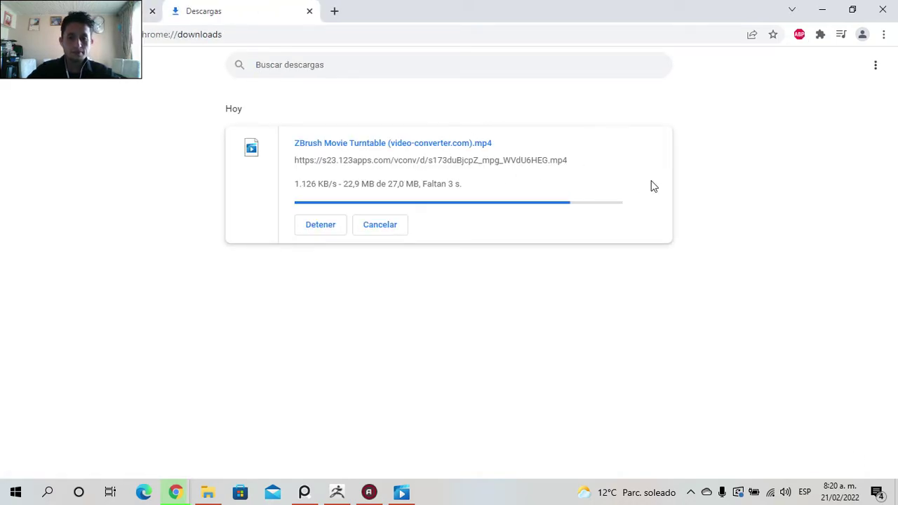
click(209, 497)
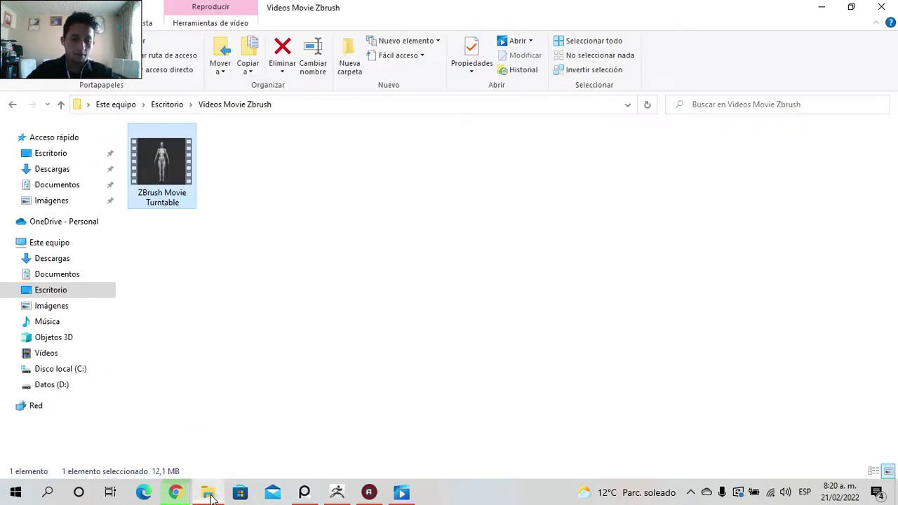
- Go to the Downloads folder and play the converted ZBrush Movie Turntable (video-converter.com) video
click(60, 169)
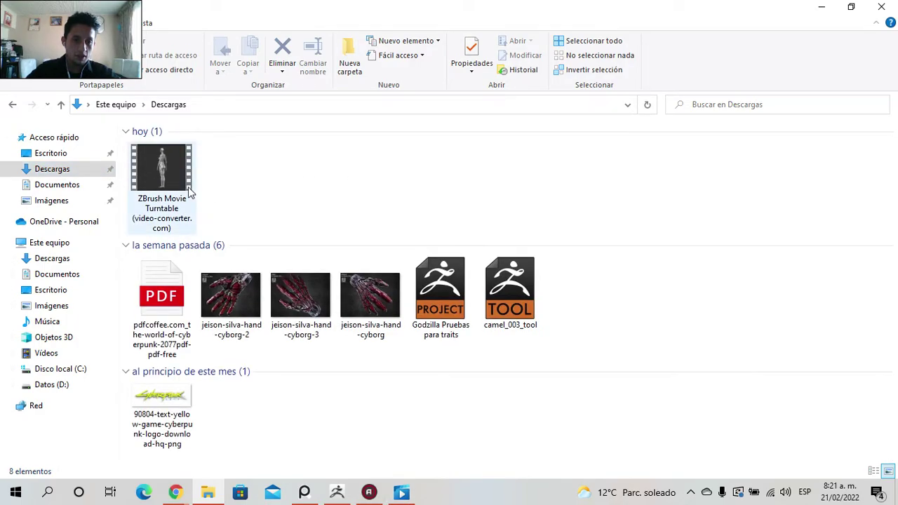
double_click(166, 170)
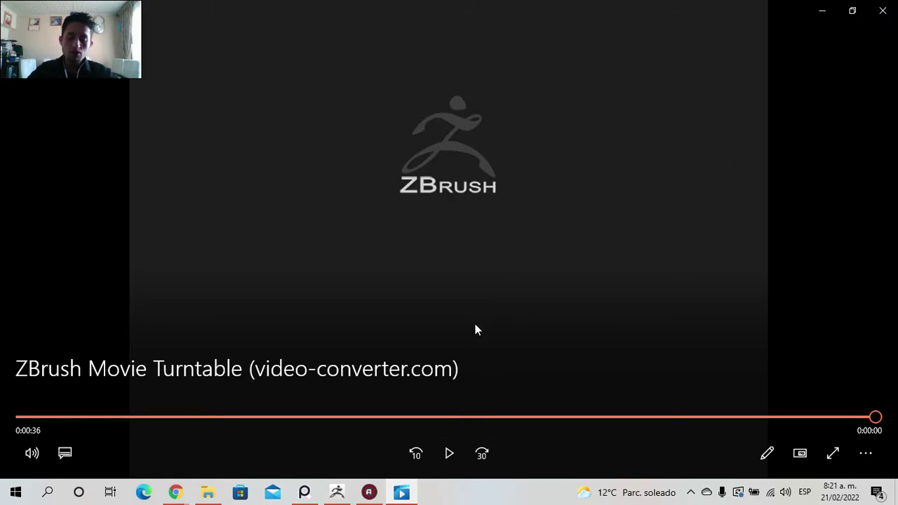
- Close Movies & TV after the 36-second turntable video finishes
click(895, 7)
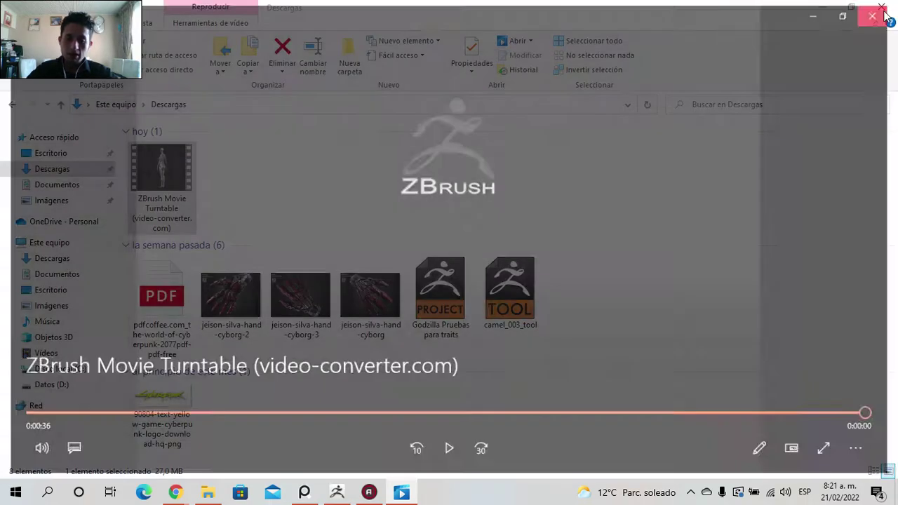
- Return to ZBrush and frame the anatomy model's head and torso from the front
click(339, 491)
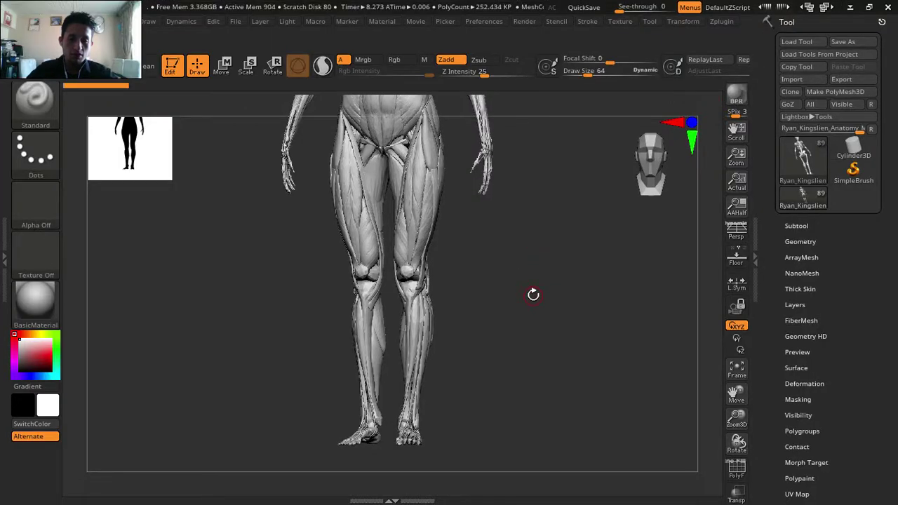
drag(534, 295, 546, 297)
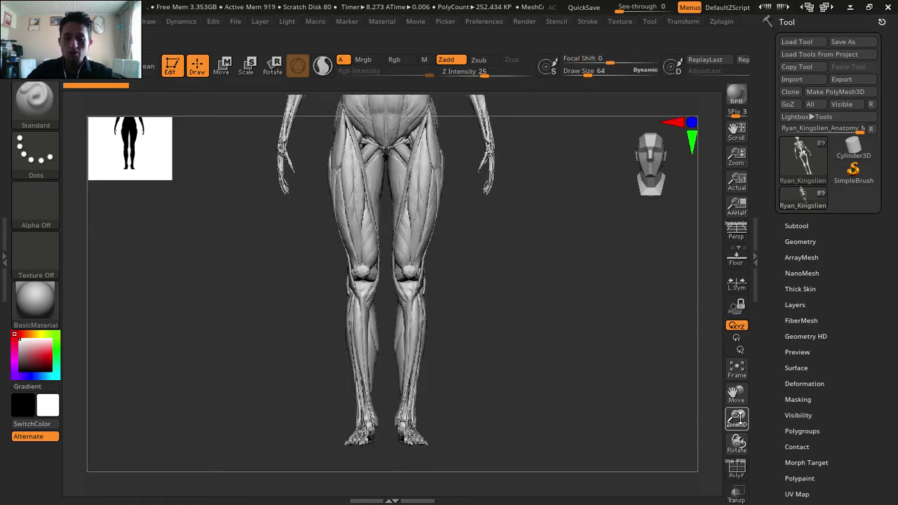
drag(737, 393, 735, 456)
drag(737, 393, 732, 477)
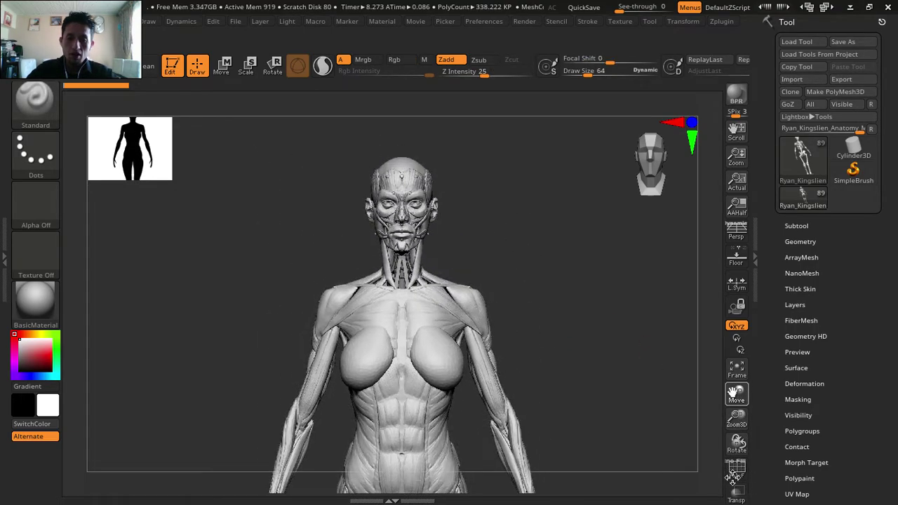
drag(632, 365, 588, 346)
mouse_move(484, 296)
mouse_down()
mouse_move(569, 297)
mouse_move(468, 347)
mouse_up()
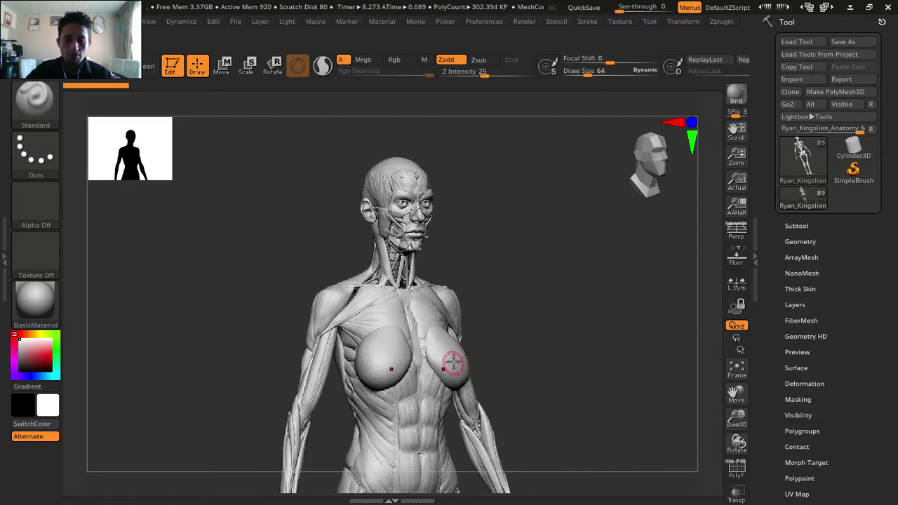
shift+drag(562, 350, 603, 350)
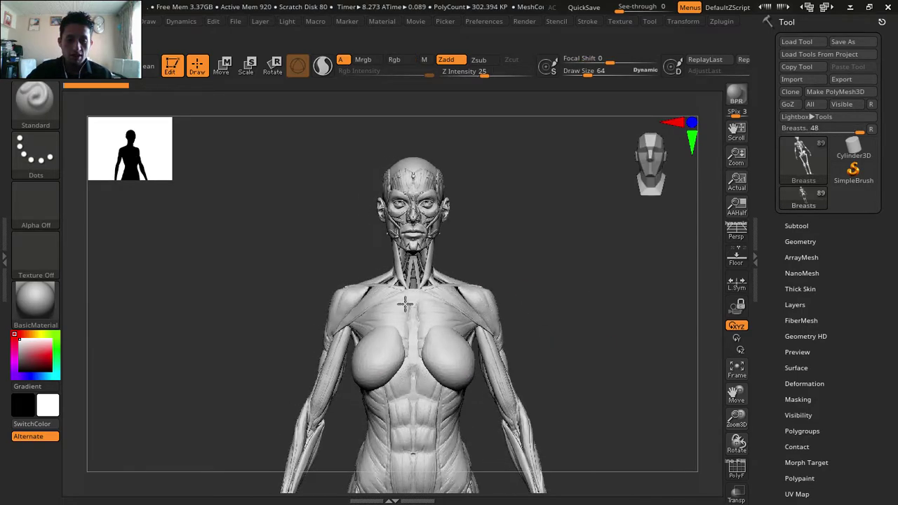
- Switch the sculpting brush to Move and bring up the Movie menu
click(28, 110)
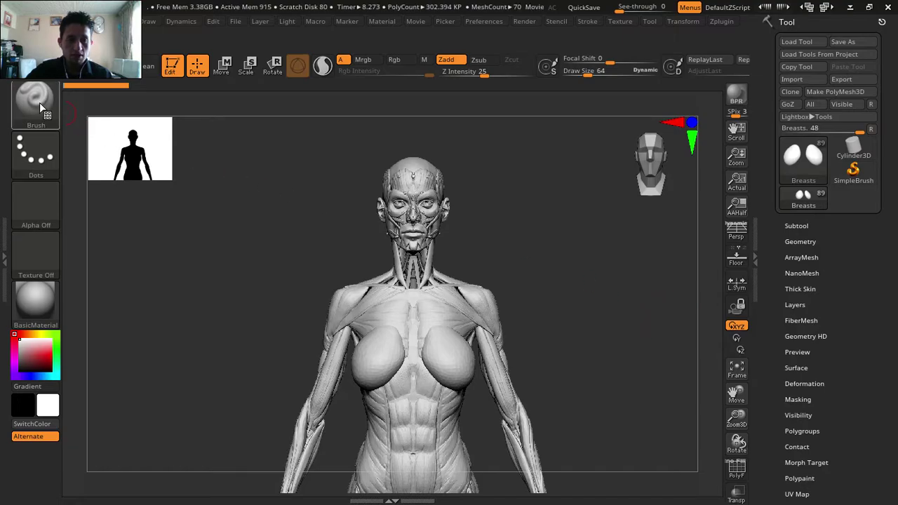
click(44, 108)
click(701, 323)
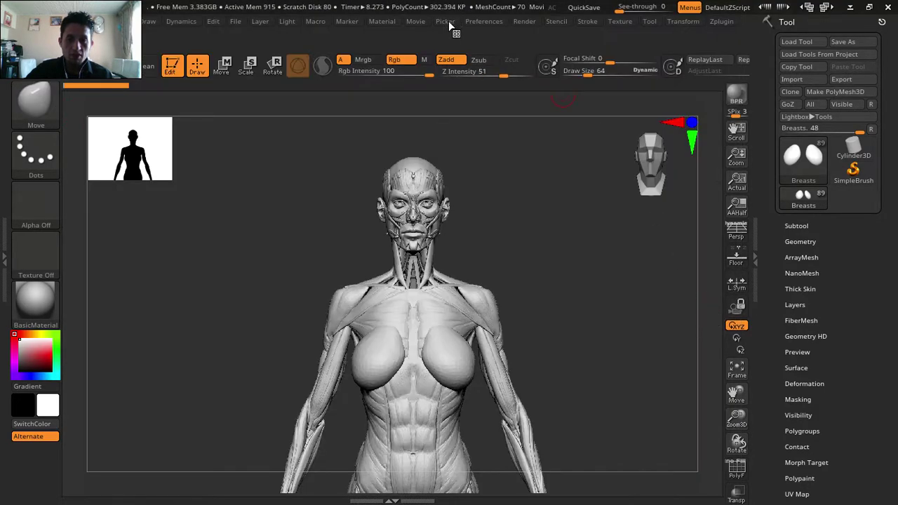
click(396, 23)
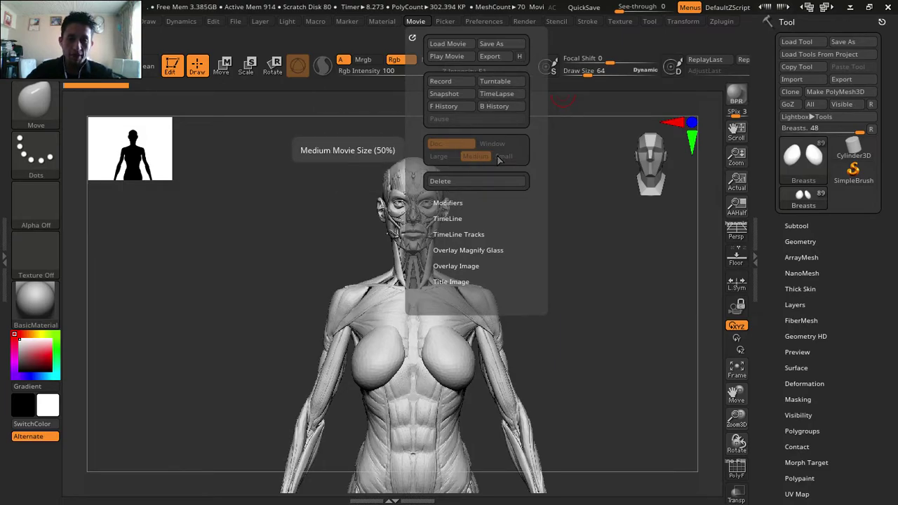
- Delete the recorded movie without saving, then set movie capture to Window instead of Doc
click(467, 183)
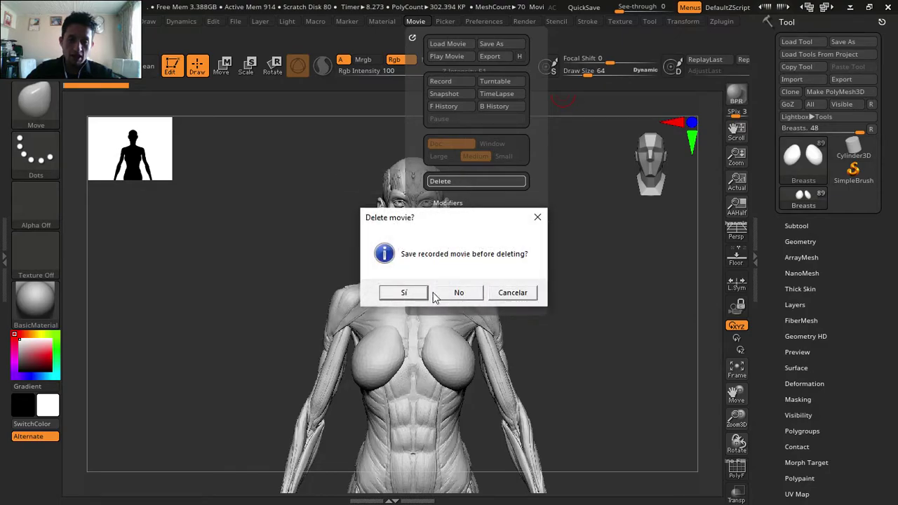
click(459, 292)
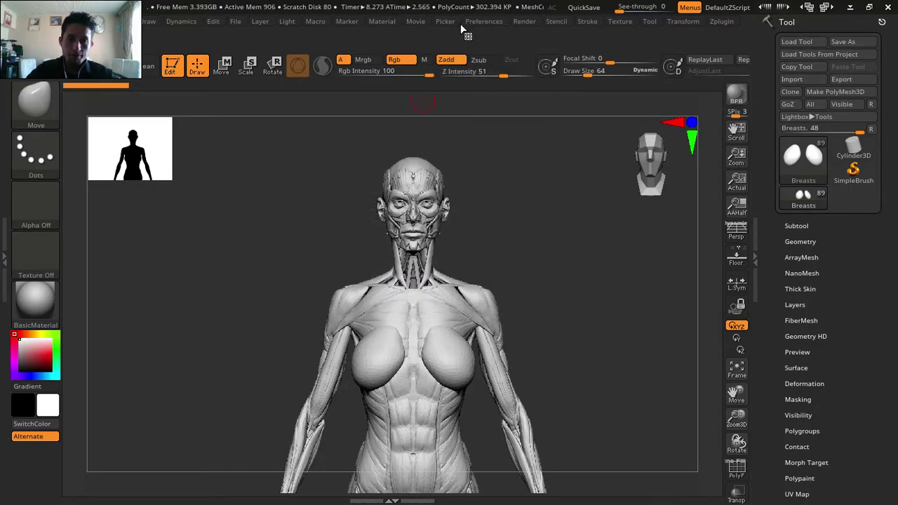
click(418, 22)
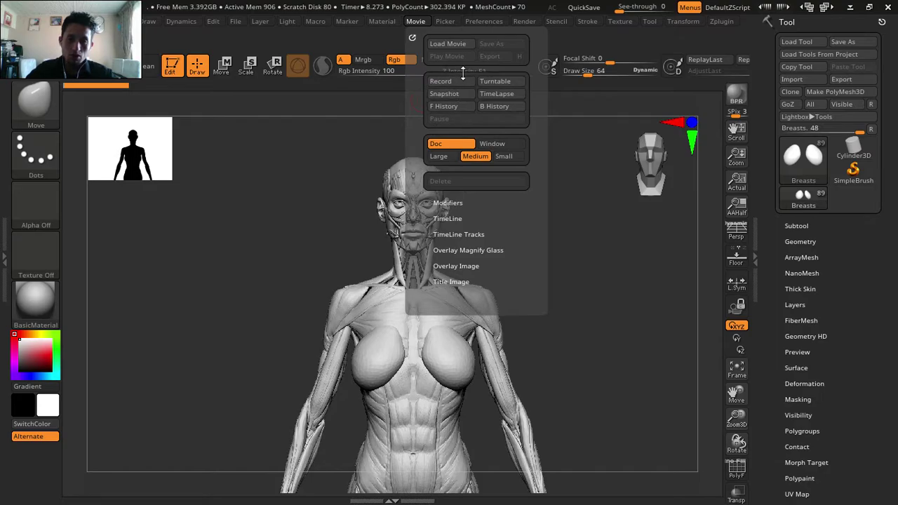
click(450, 106)
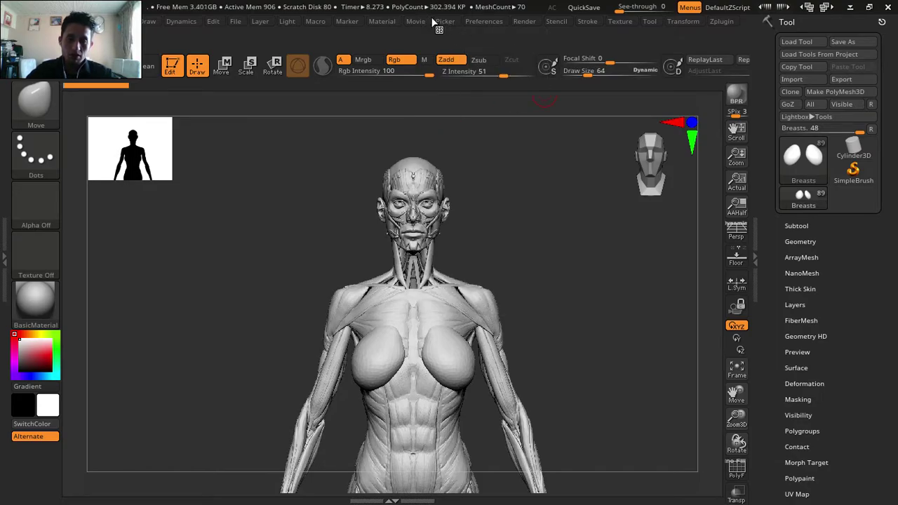
click(427, 23)
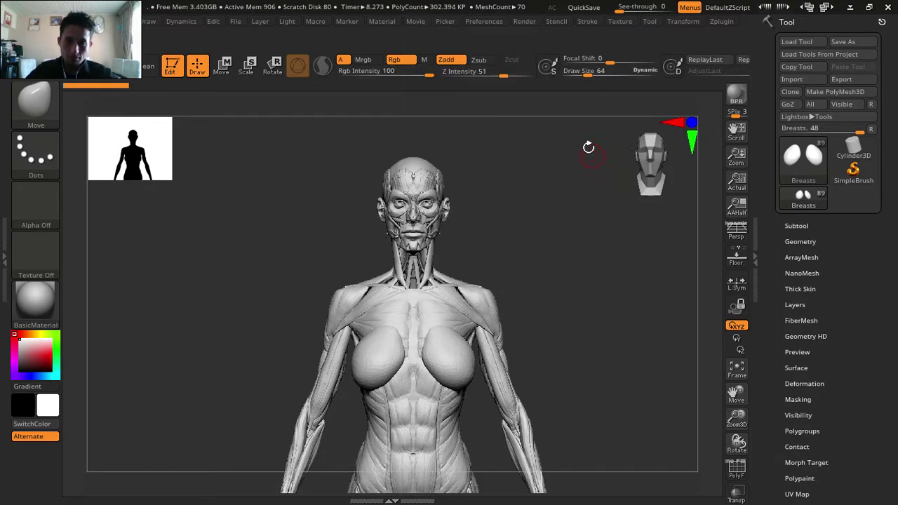
click(419, 21)
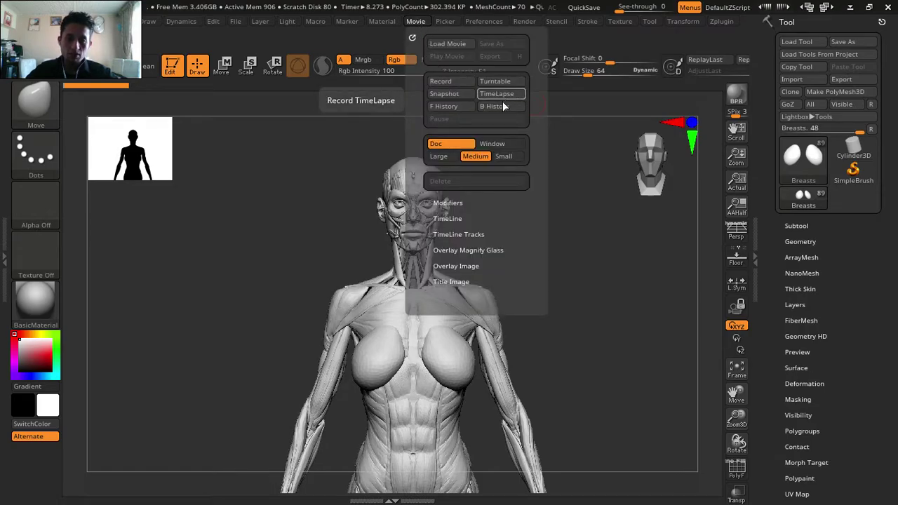
click(496, 144)
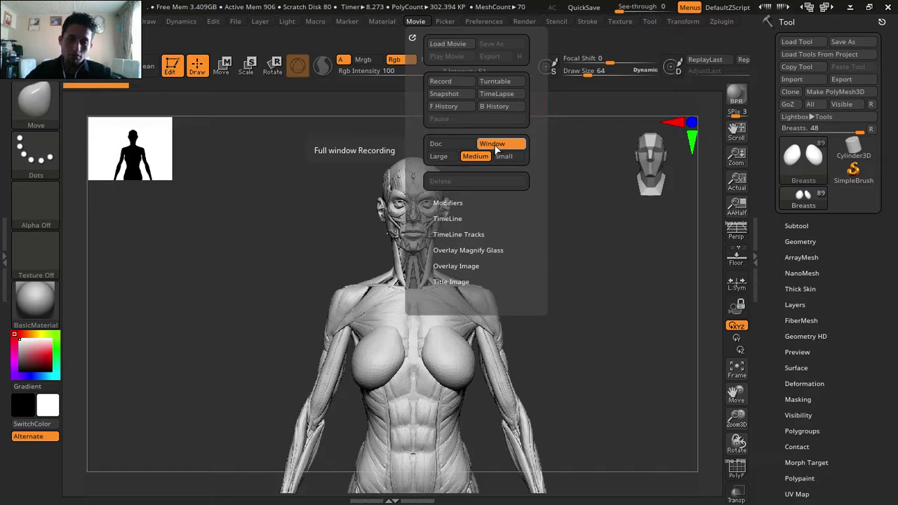
- Start the timelapse recording and reshape both breasts symmetrically with the Move brush
click(496, 93)
mouse_move(606, 254)
mouse_down()
mouse_move(628, 257)
mouse_move(617, 258)
mouse_up()
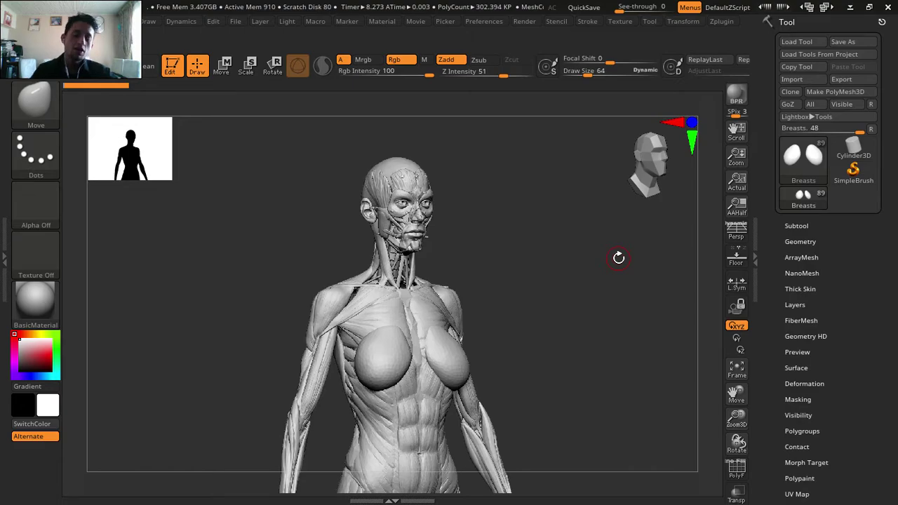
mouse_move(707, 239)
mouse_down()
mouse_move(580, 274)
mouse_move(638, 278)
mouse_move(621, 295)
mouse_move(716, 405)
mouse_move(678, 342)
mouse_move(127, 159)
mouse_up()
drag(583, 71, 614, 71)
mouse_move(465, 381)
mouse_down()
mouse_move(461, 372)
mouse_move(516, 349)
mouse_up()
mouse_move(516, 349)
right_down()
mouse_move(517, 375)
mouse_move(531, 346)
right_up()
drag(519, 343, 528, 363)
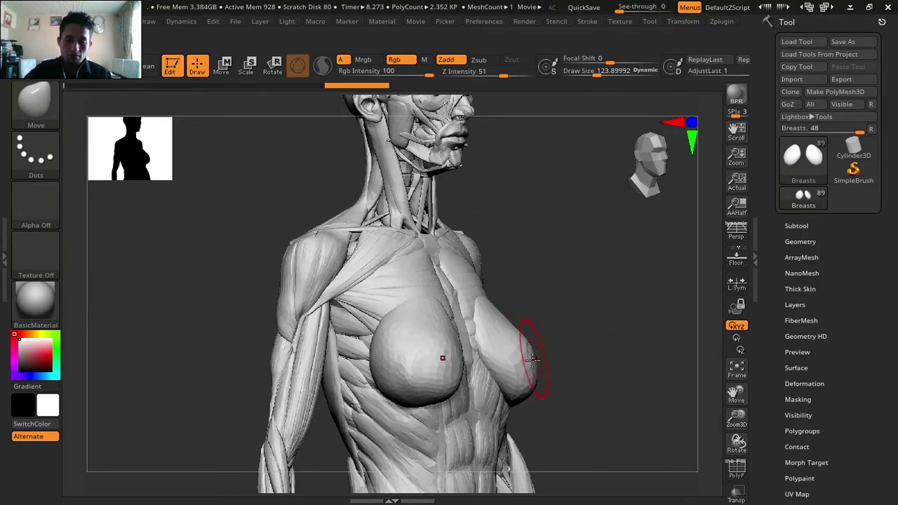
right_drag(601, 362, 548, 341)
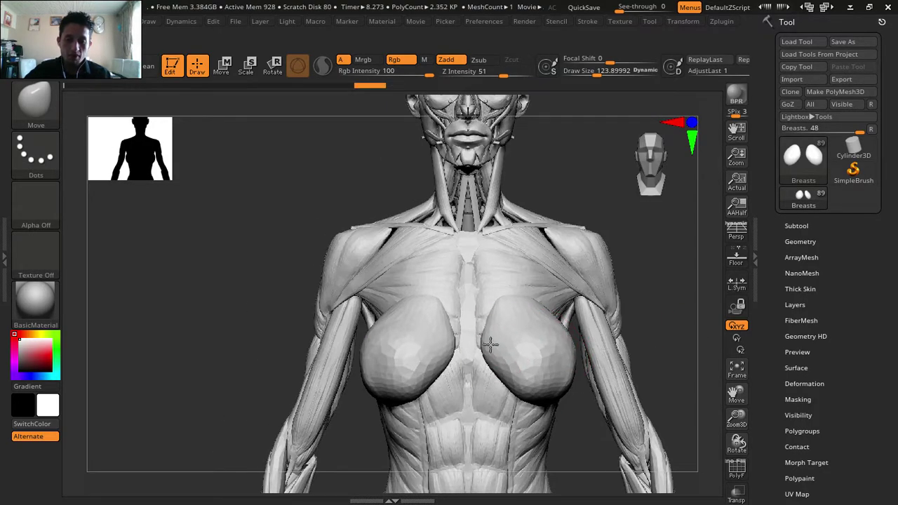
right_drag(658, 320, 597, 319)
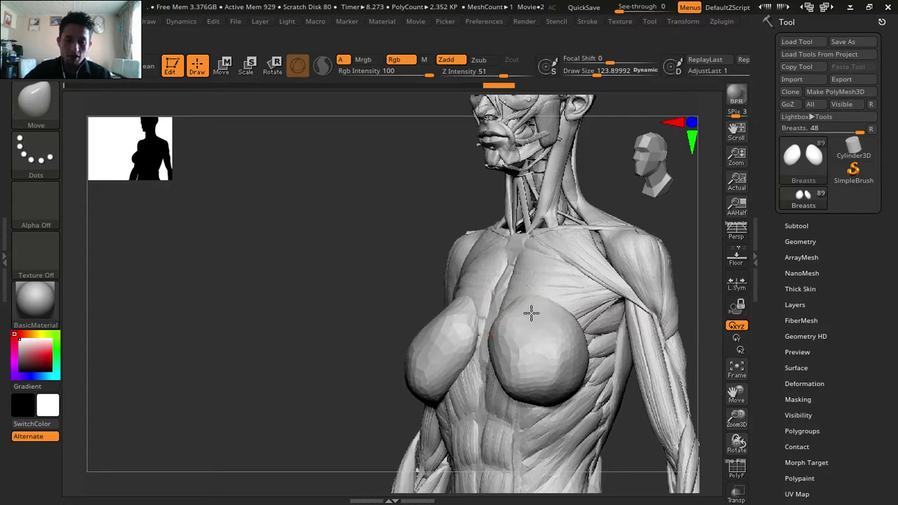
right_drag(643, 205, 551, 315)
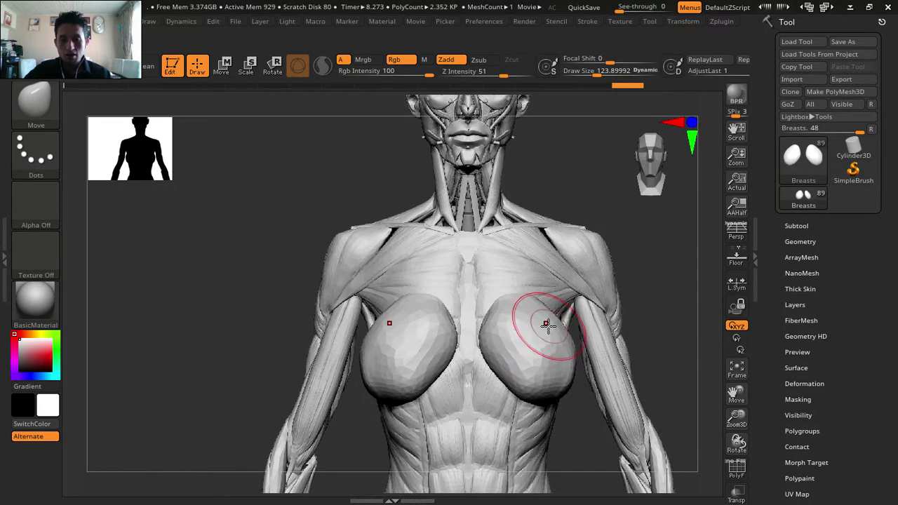
drag(522, 360, 553, 353)
- On the Posterior Fat Pads subtool, build up the buttock, upper hip and lower back masses
click(800, 225)
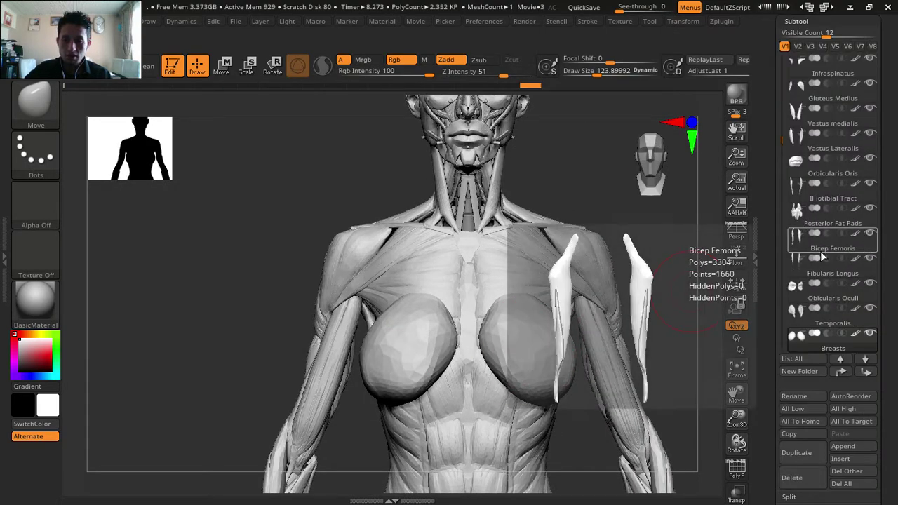
click(844, 230)
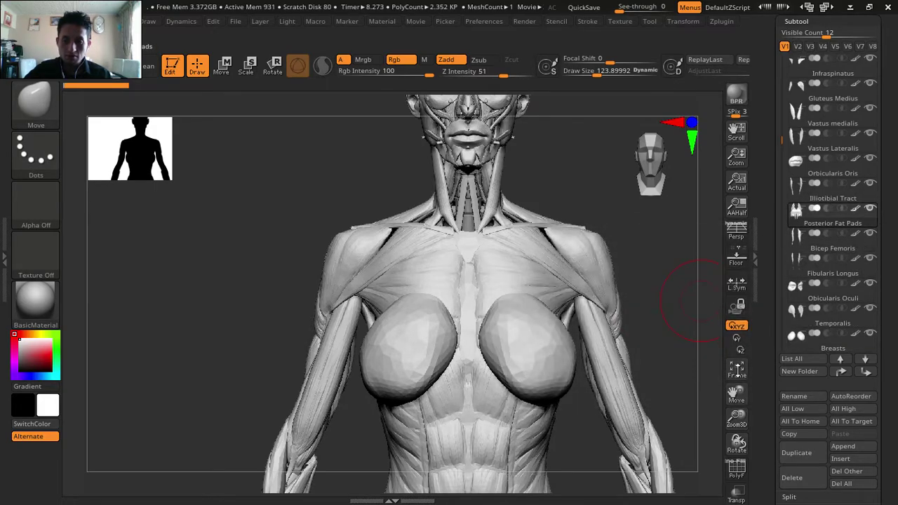
click(746, 370)
mouse_move(621, 425)
mouse_down()
mouse_move(702, 425)
mouse_move(594, 327)
mouse_up()
drag(486, 311, 485, 290)
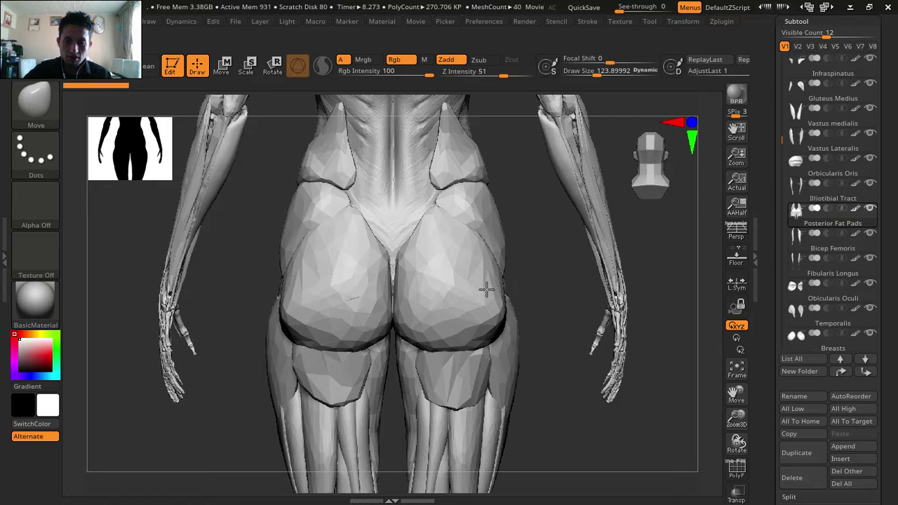
mouse_move(485, 204)
mouse_down()
mouse_move(480, 176)
mouse_move(471, 194)
mouse_up()
drag(583, 253, 401, 260)
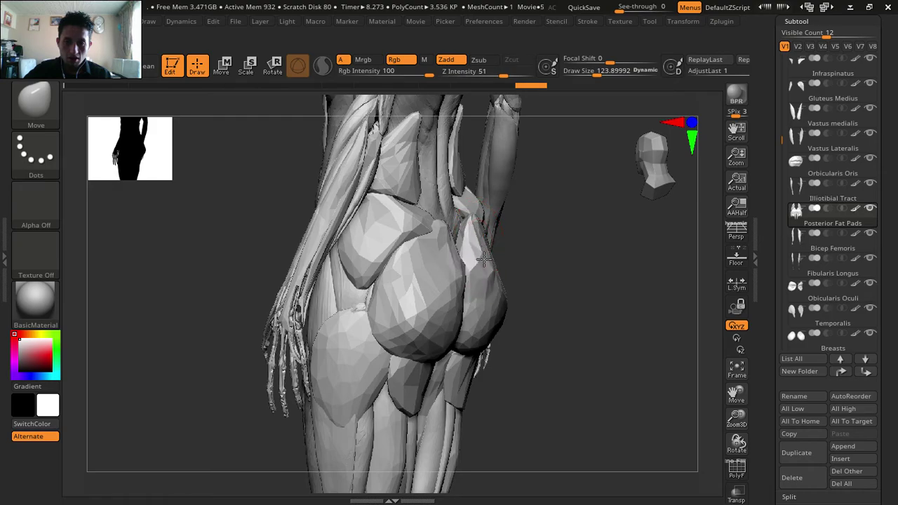
- Select the External Oblique subtool and reshape the oblique mass on both sides
alt+click(453, 204)
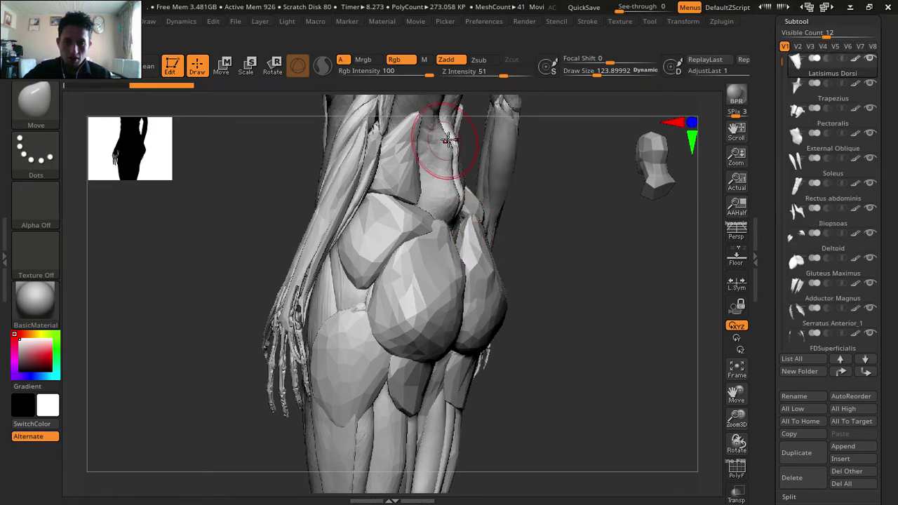
drag(638, 215, 501, 176)
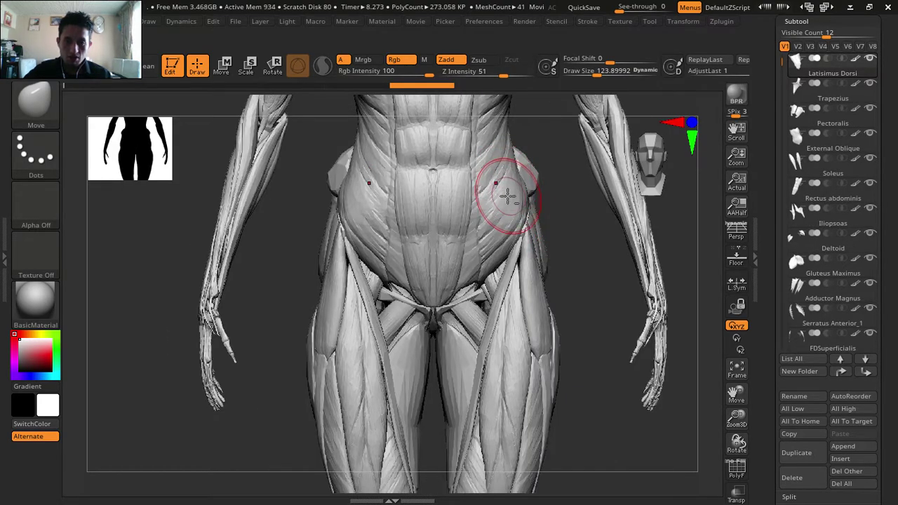
alt+click(510, 196)
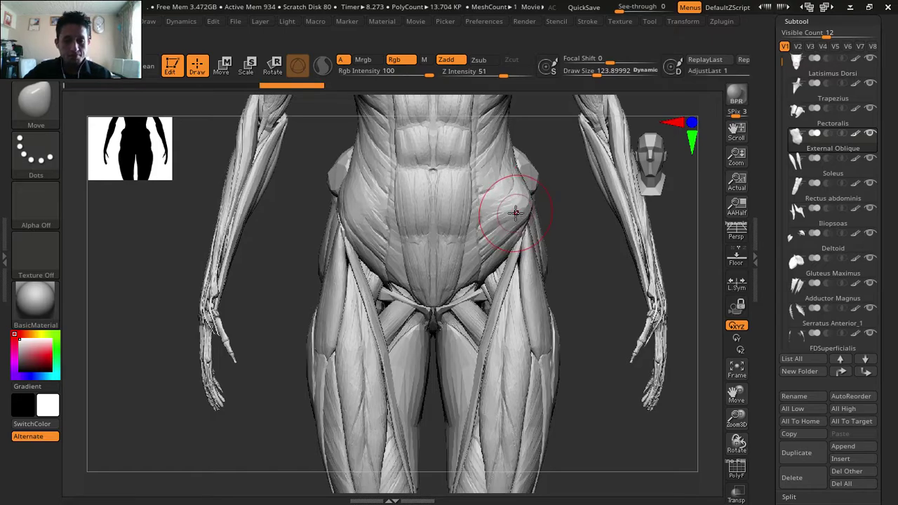
drag(509, 223, 519, 171)
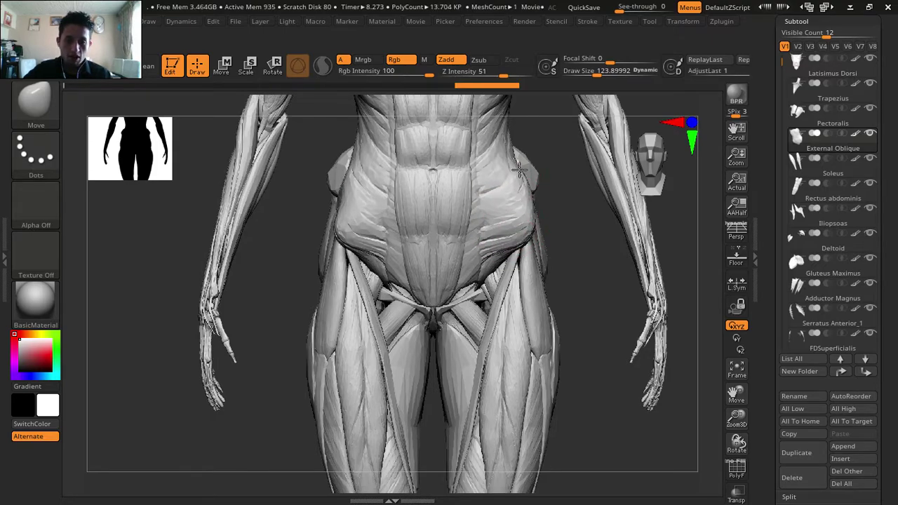
drag(718, 407, 451, 260)
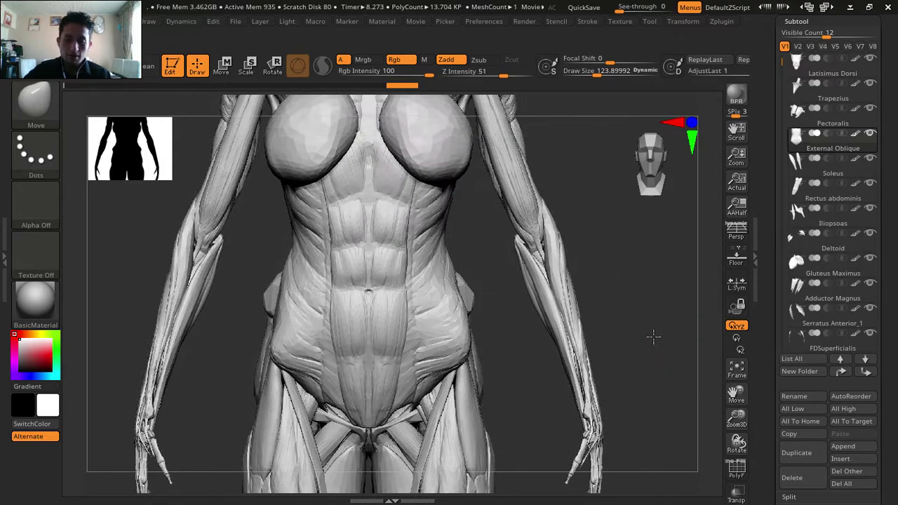
drag(637, 250, 533, 257)
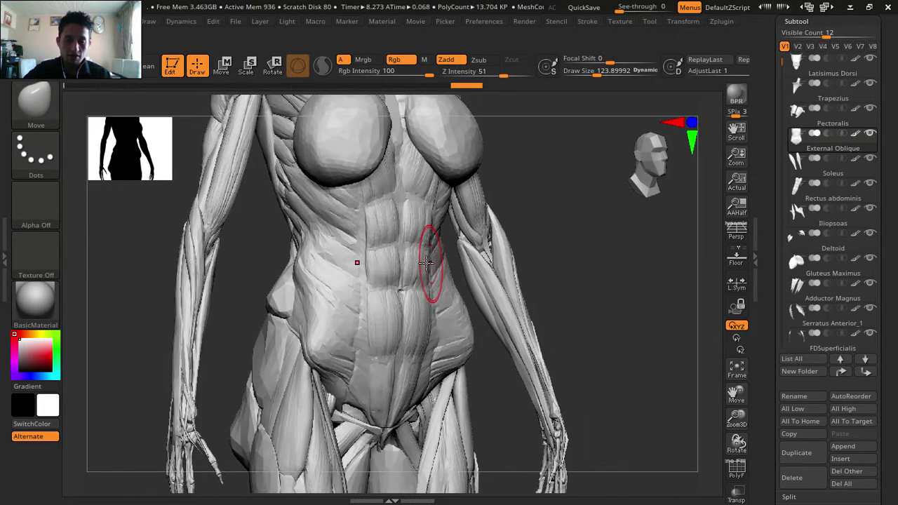
shift+drag(626, 287, 533, 266)
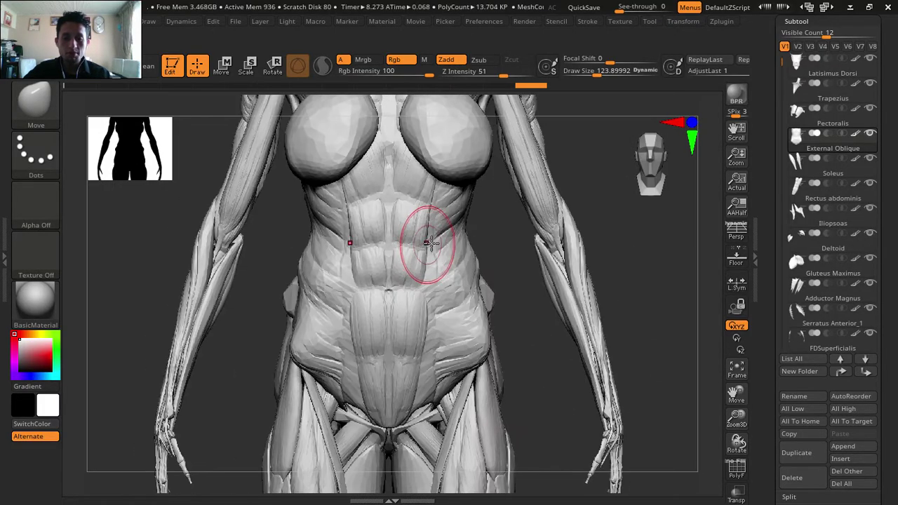
mouse_move(733, 394)
mouse_down()
mouse_move(633, 327)
mouse_move(533, 307)
mouse_move(621, 282)
mouse_move(521, 314)
mouse_move(580, 317)
mouse_up()
- Work through the deltoid, FDSuperficialis and Brachioradialis subtools, pulling a forearm muscle outward
alt+click(541, 267)
mouse_move(579, 271)
mouse_down()
mouse_move(632, 267)
mouse_move(610, 313)
mouse_move(548, 308)
mouse_up()
alt+click(470, 178)
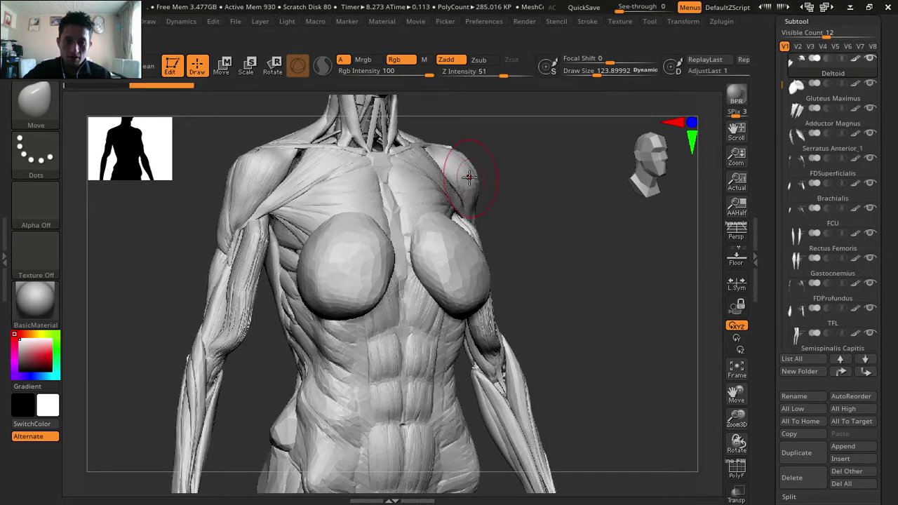
shift+drag(540, 210, 628, 260)
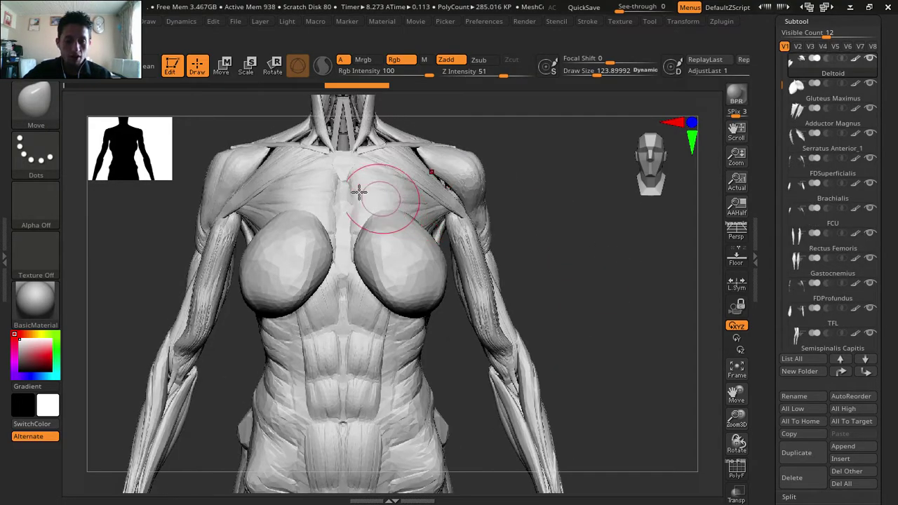
drag(193, 196, 445, 254)
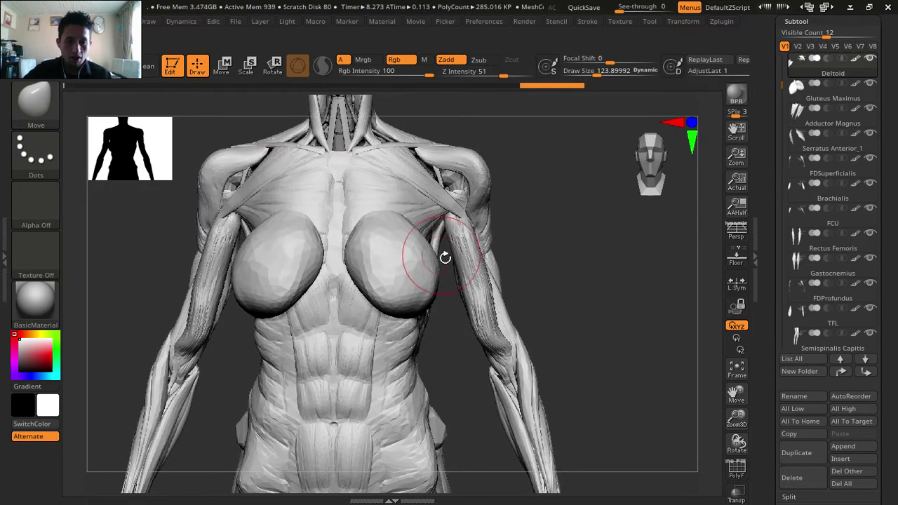
alt+click(501, 319)
drag(532, 280, 566, 353)
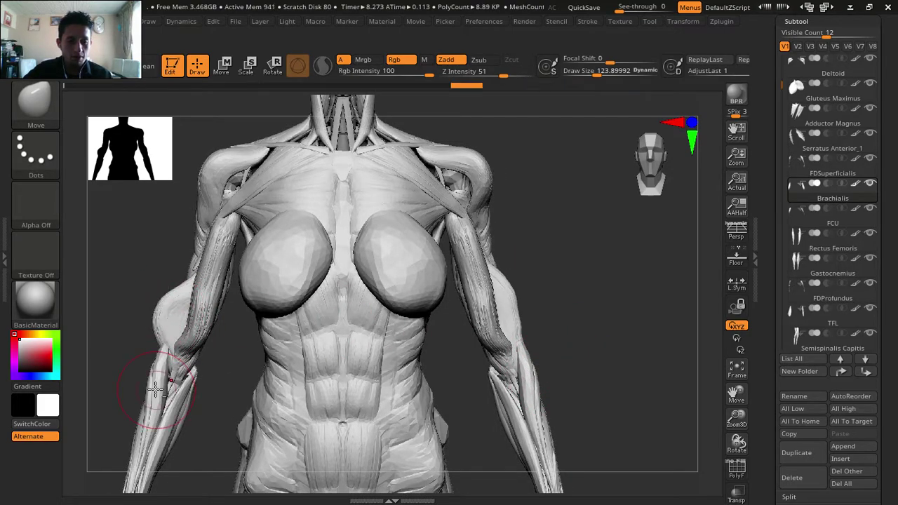
alt+click(149, 390)
drag(736, 393, 668, 202)
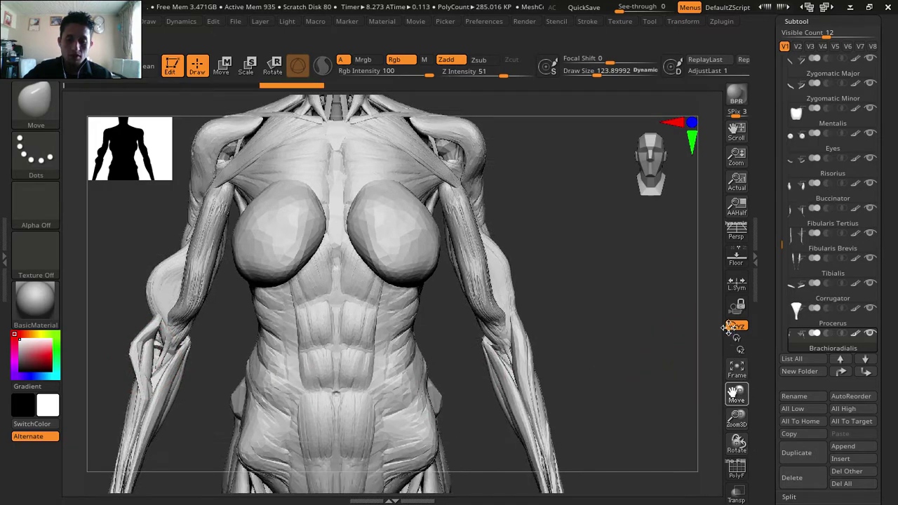
- Pull up the lateral thigh and Vastus medialis muscles above the knees, then zoom out to the whole figure
alt+click(428, 245)
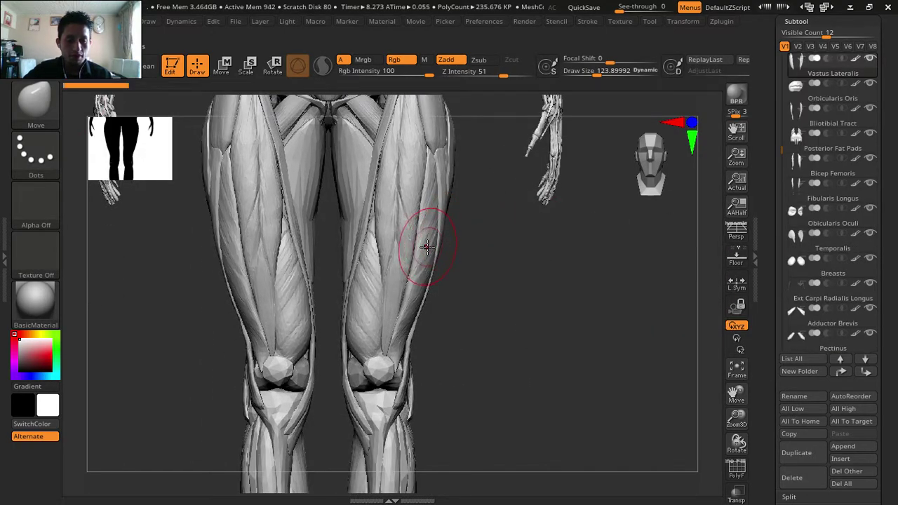
mouse_move(428, 247)
mouse_down()
mouse_move(419, 217)
mouse_move(428, 267)
mouse_move(380, 360)
mouse_up()
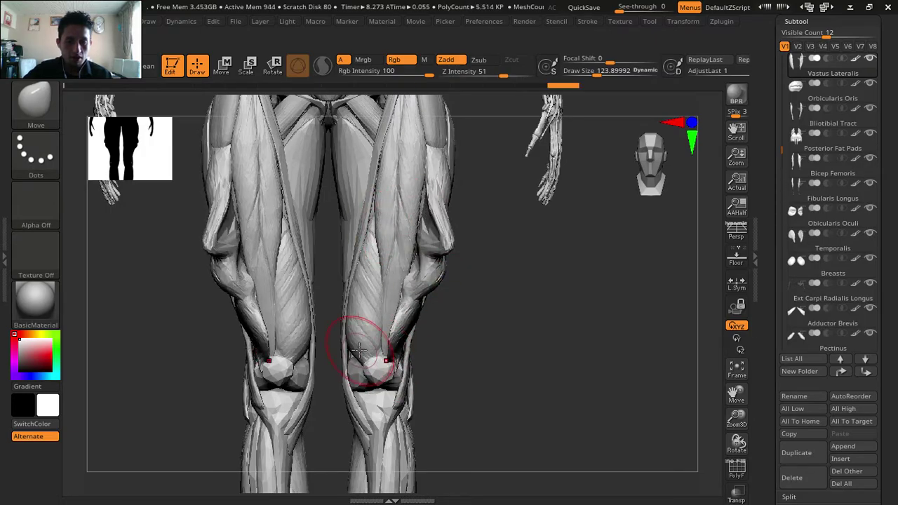
alt+click(360, 336)
mouse_move(336, 320)
mouse_down()
mouse_move(369, 272)
mouse_move(331, 209)
mouse_up()
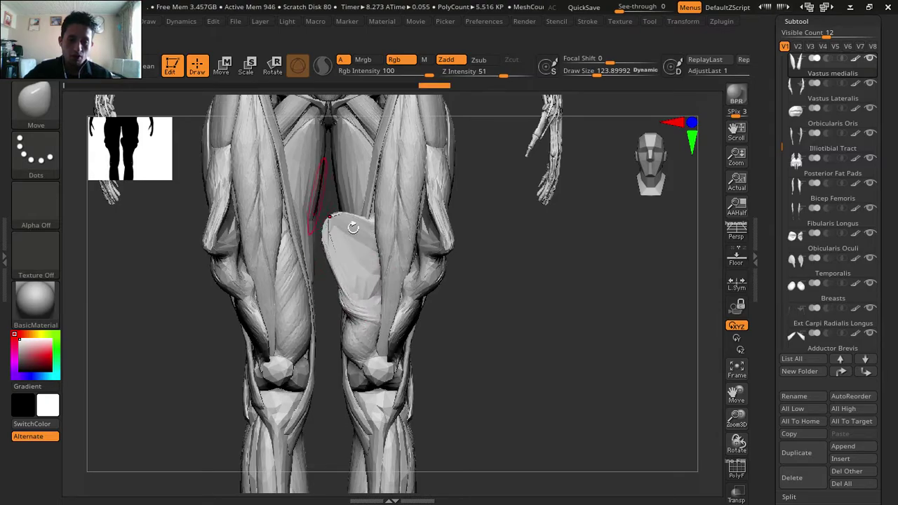
mouse_move(736, 419)
mouse_down()
mouse_move(738, 391)
mouse_move(736, 437)
mouse_up()
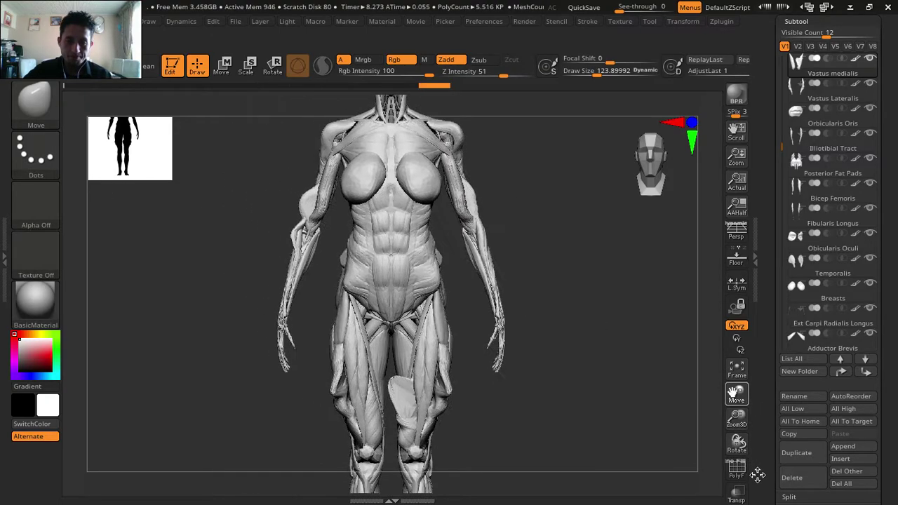
mouse_move(603, 344)
mouse_down()
mouse_move(684, 349)
mouse_move(560, 335)
mouse_up()
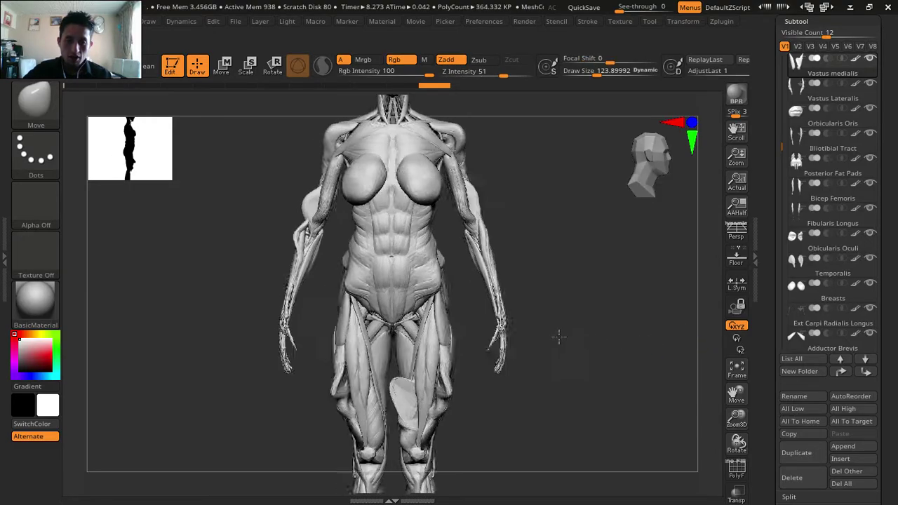
mouse_move(737, 393)
mouse_down()
mouse_move(706, 391)
mouse_move(654, 324)
mouse_up()
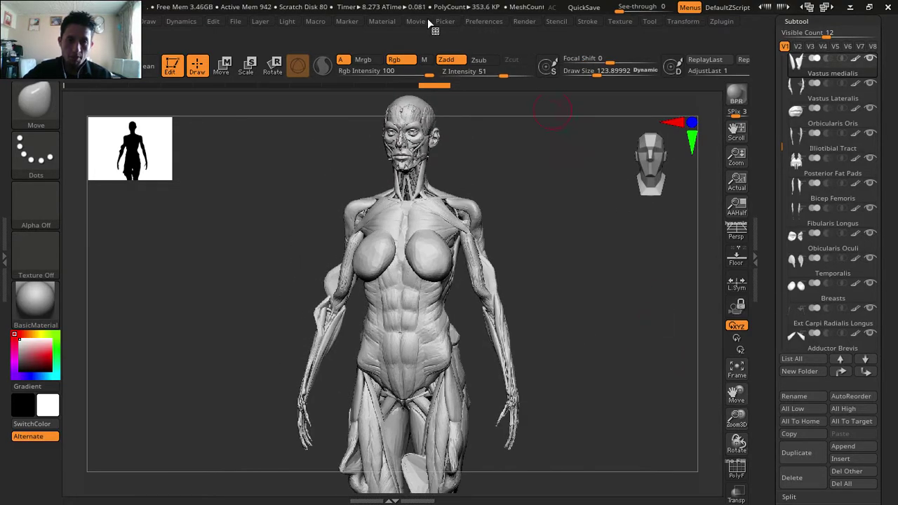
- Pause recording and export the timelapse as ZBrush Movie Timelapse.mpg in Videos Movie Zbrush
click(414, 22)
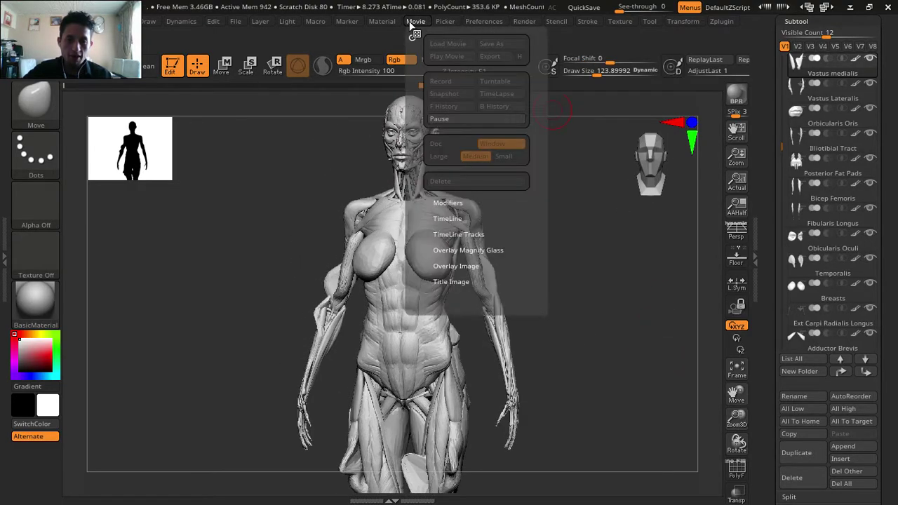
click(474, 119)
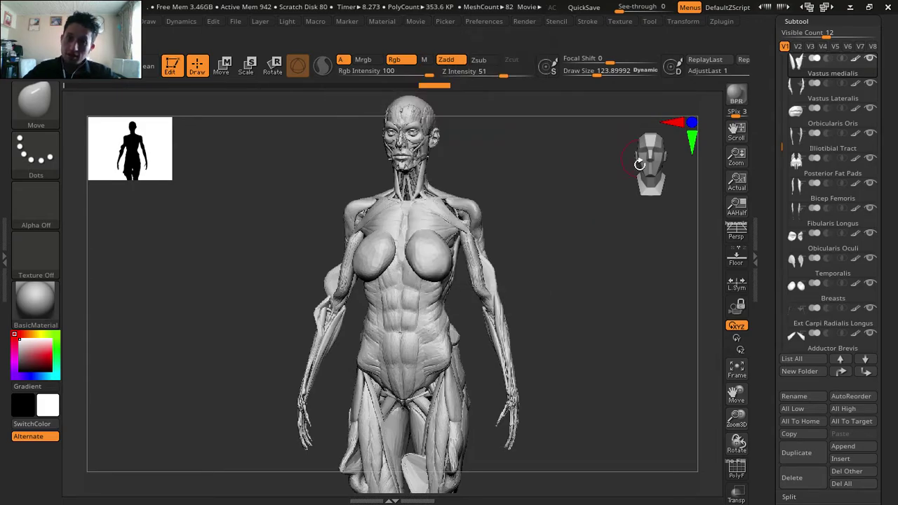
click(409, 22)
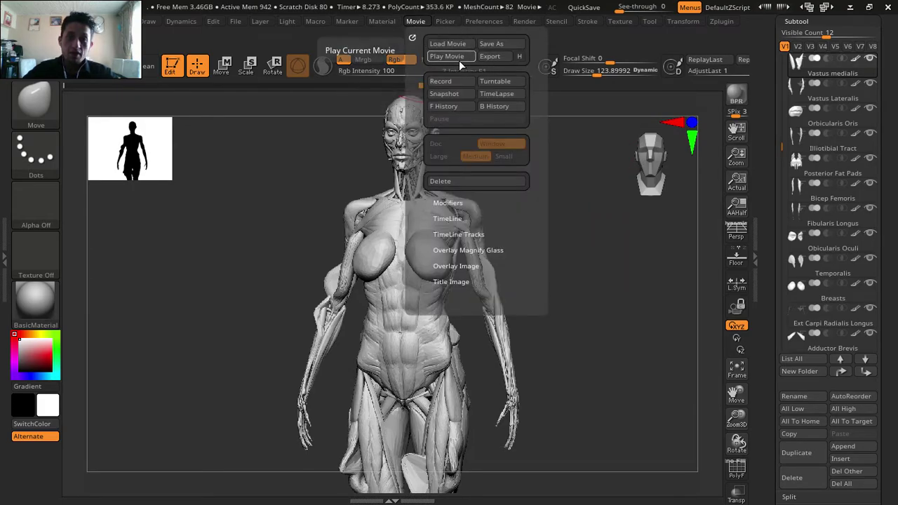
click(493, 56)
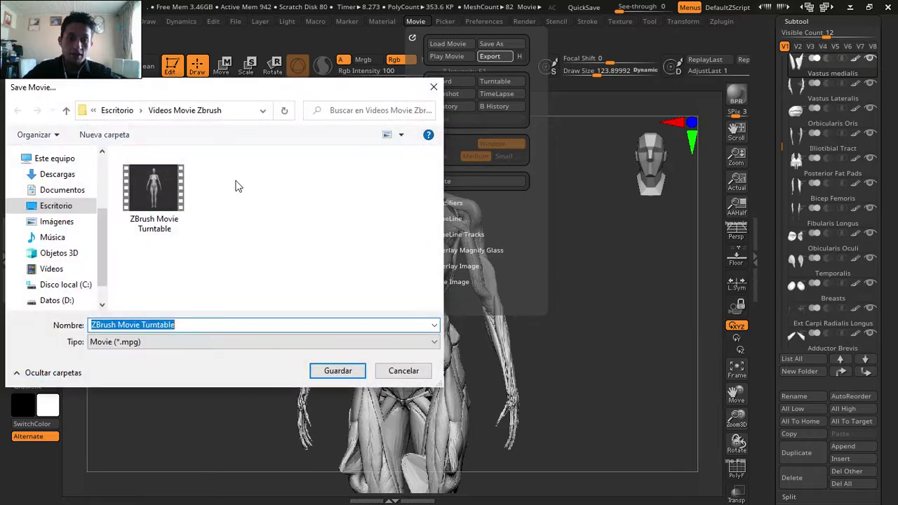
key(BackSpace)
key(BackSpace)
key(BackSpace)
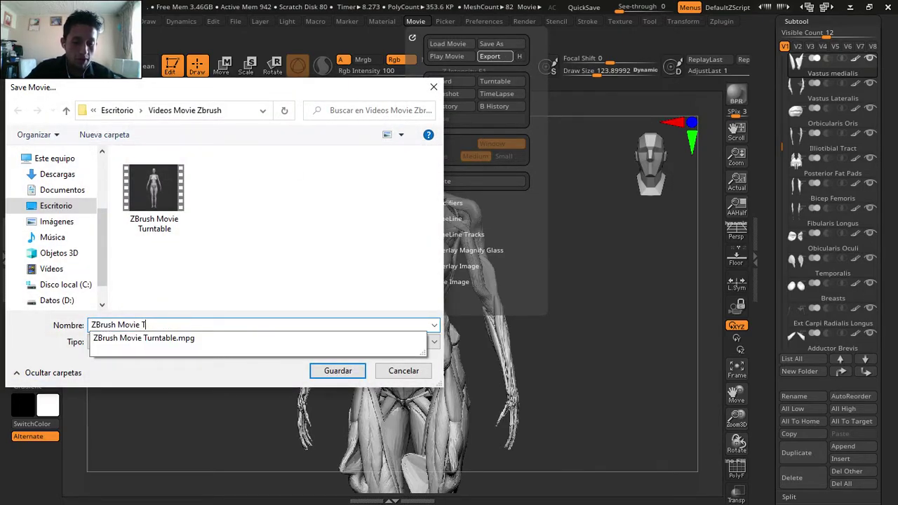
text(imelapse)
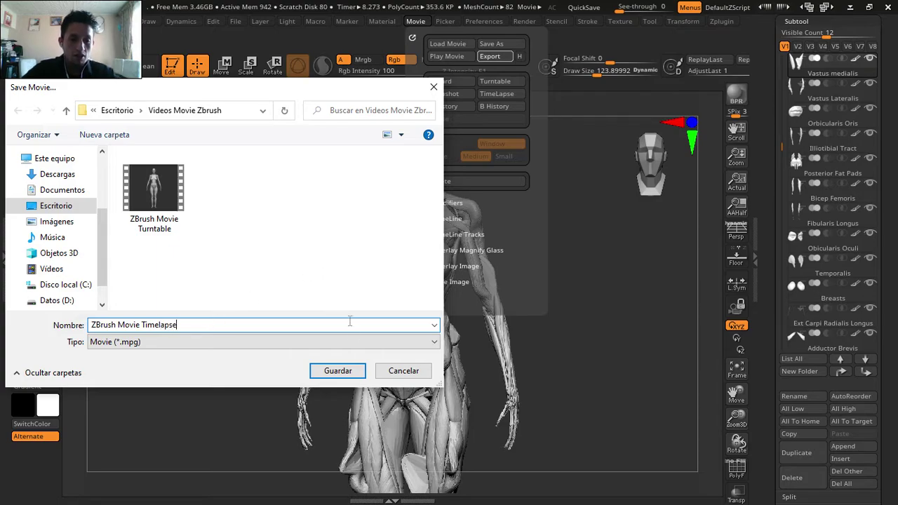
click(336, 372)
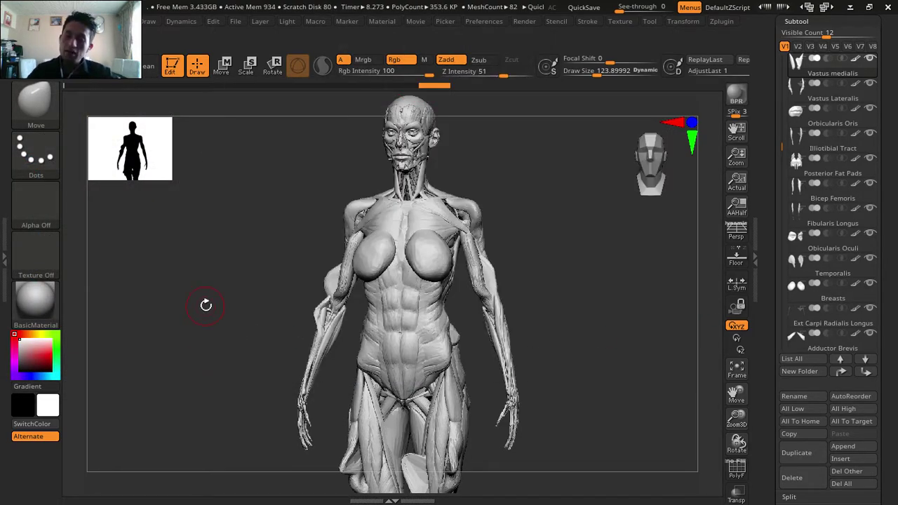
- Orbit and zoom to inspect the muscle model's torso from the side and front
mouse_move(653, 274)
mouse_down()
mouse_move(592, 277)
mouse_move(646, 269)
mouse_up()
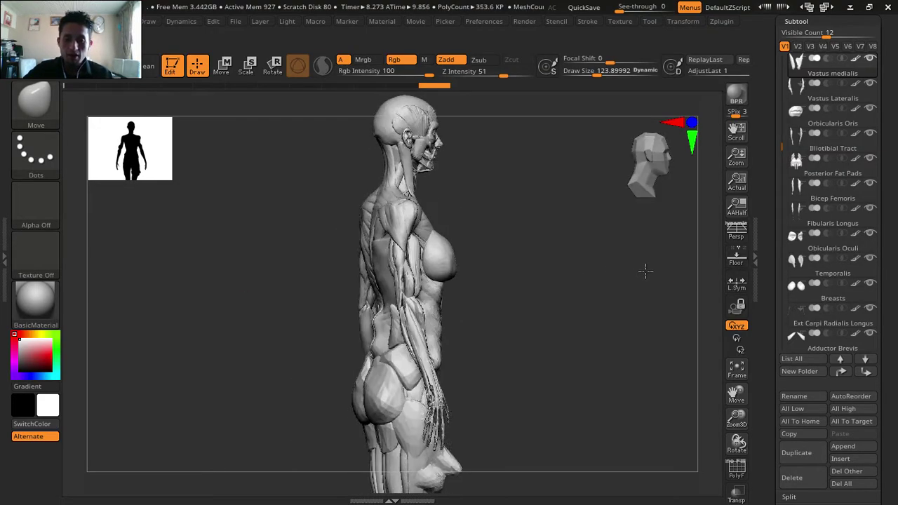
drag(758, 417, 755, 373)
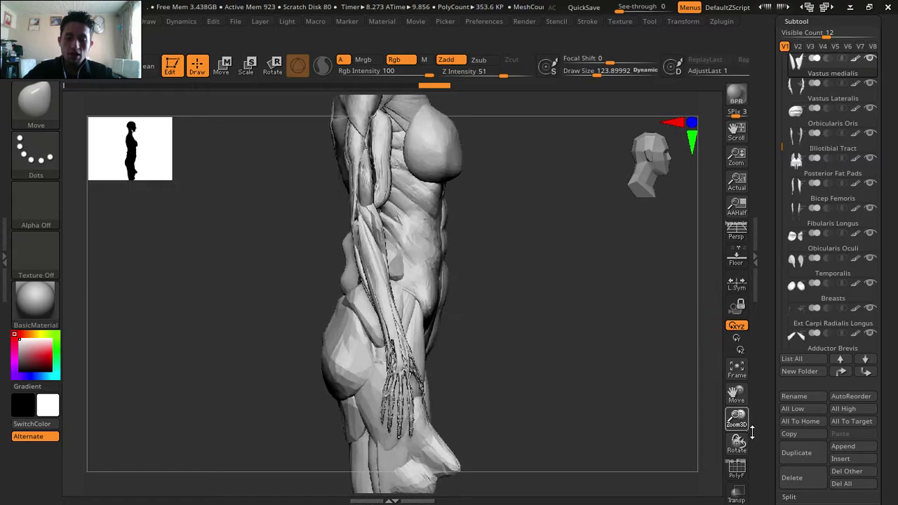
drag(745, 424, 498, 287)
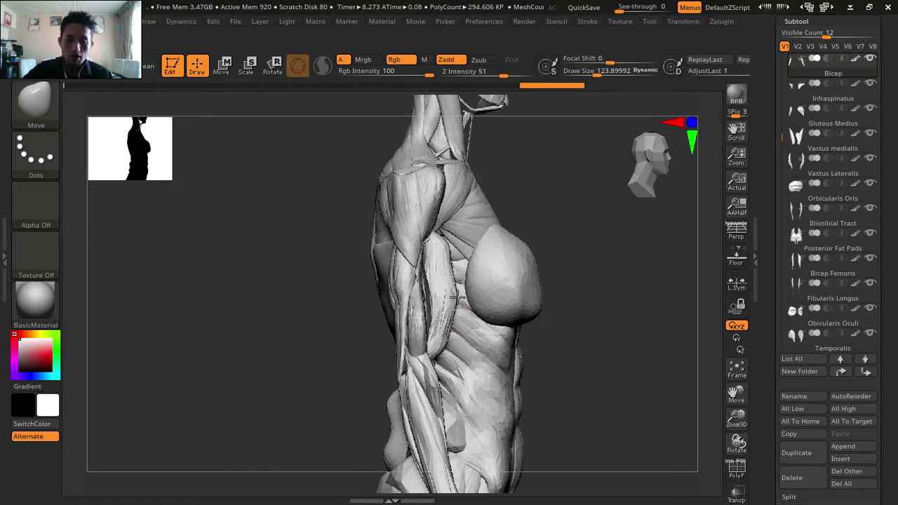
drag(584, 305, 491, 299)
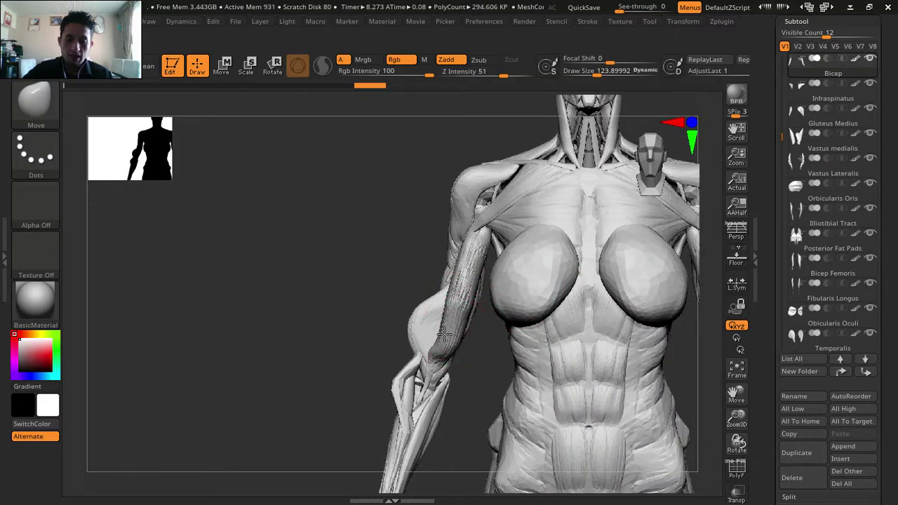
drag(353, 242, 309, 239)
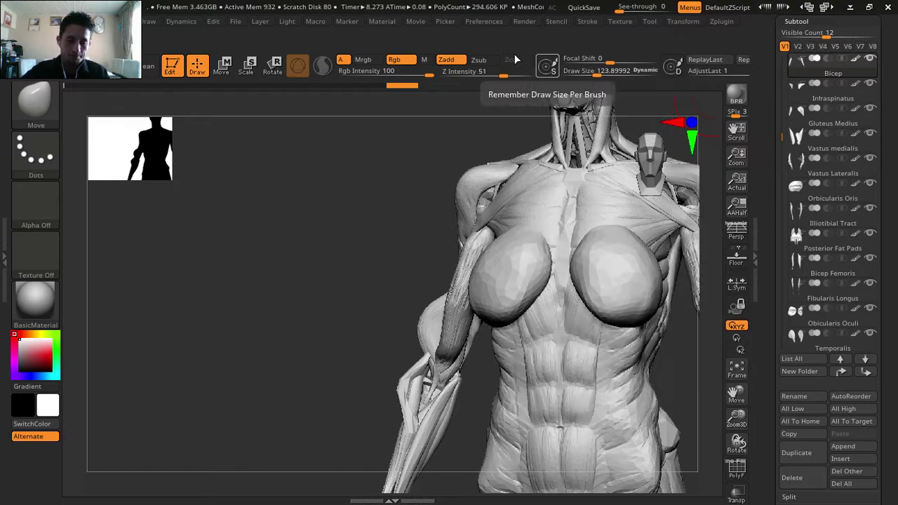
drag(325, 258, 336, 246)
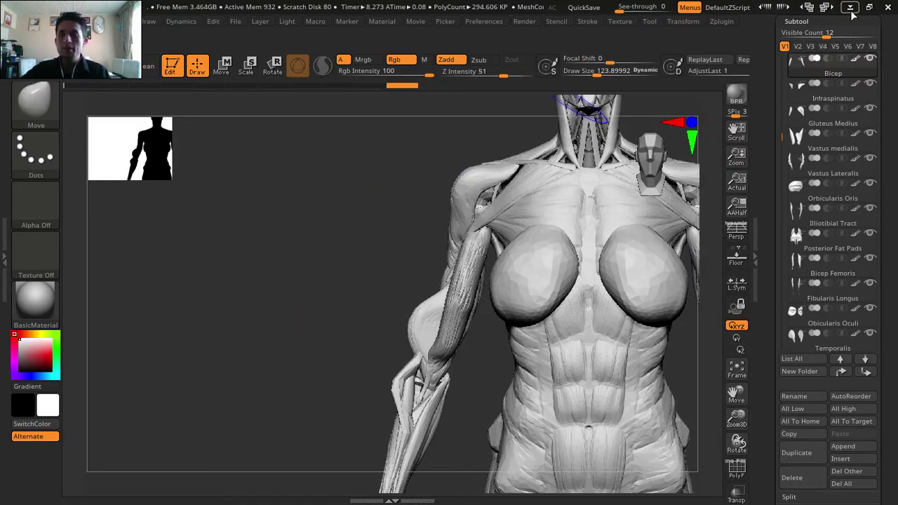
- Minimize ZBrush and bring up the video converter tab in Chrome
click(851, 7)
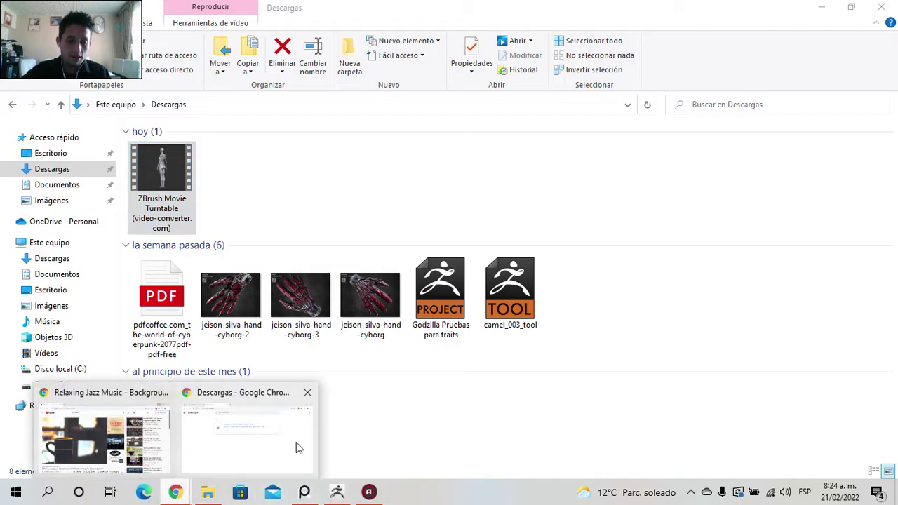
mouse_move(176, 492)
click(295, 443)
click(105, 10)
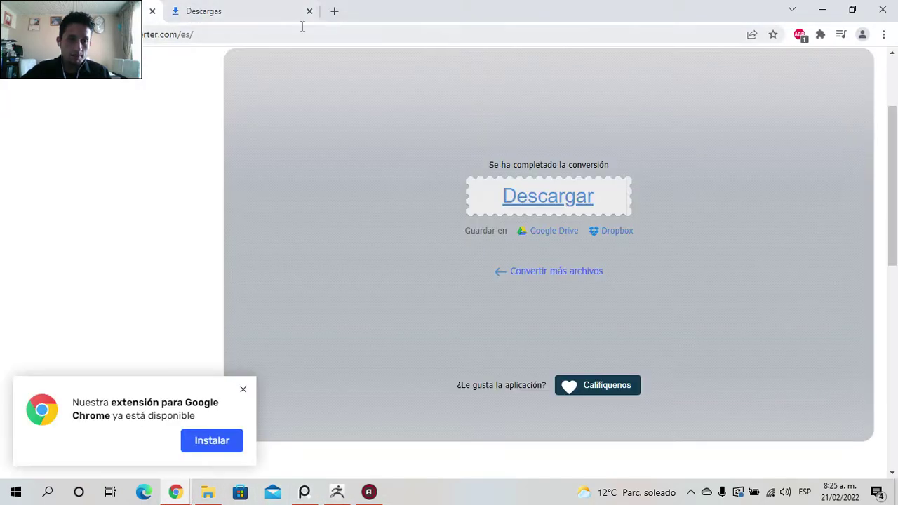
- Upload ZBrush Movie Timelapse to video-converter.com and convert it to MP4
click(12, 33)
click(198, 191)
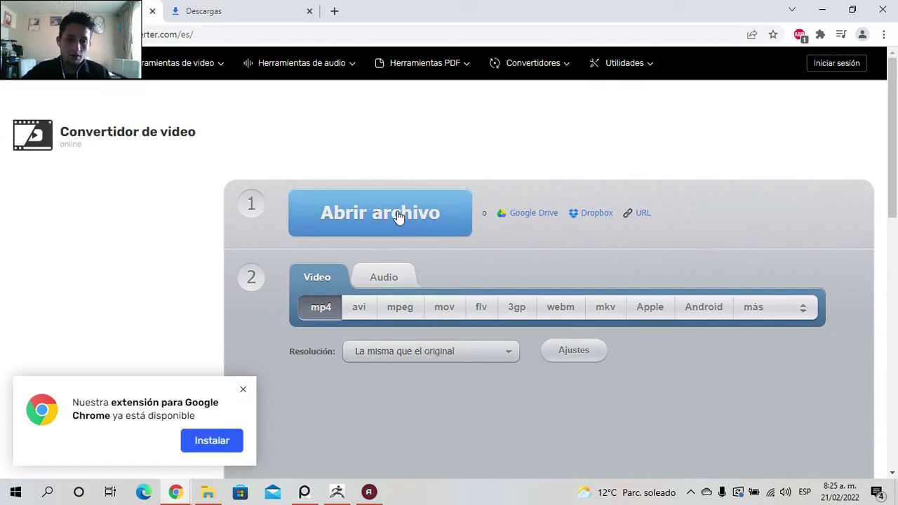
click(401, 215)
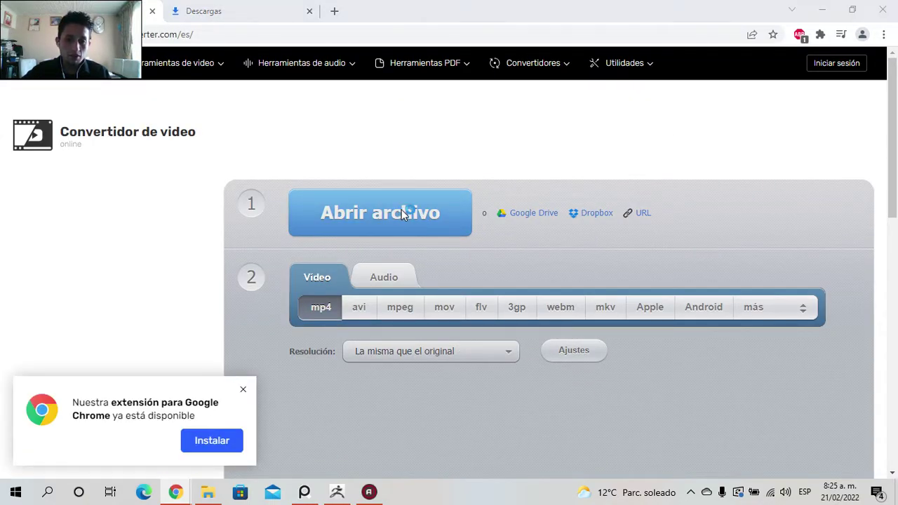
click(158, 114)
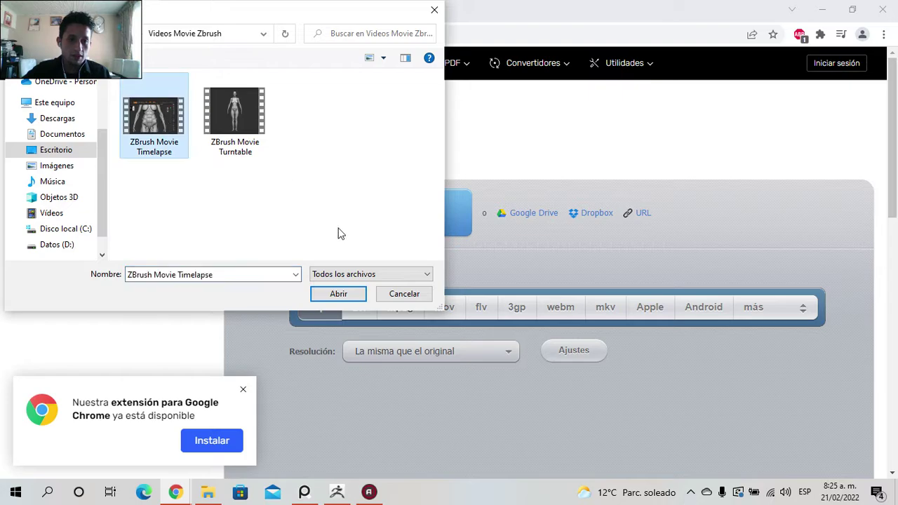
click(339, 297)
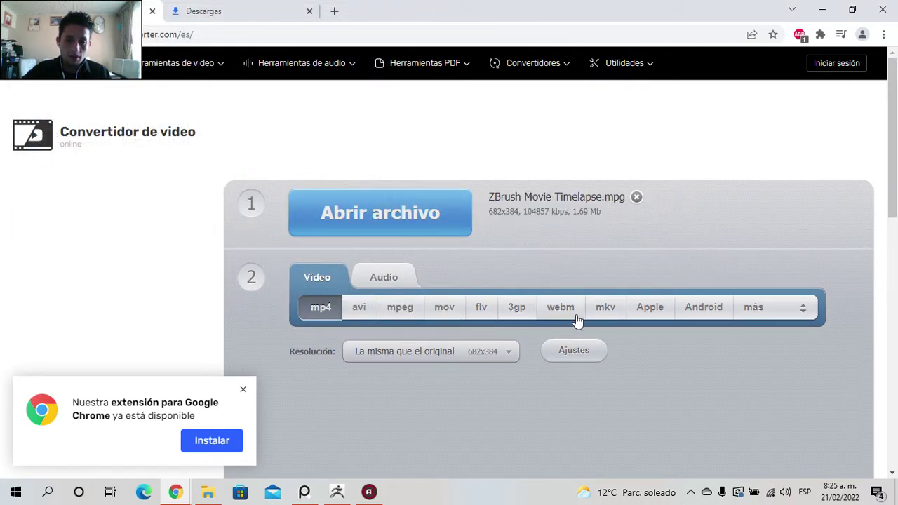
scroll(589, 337, down, 3)
click(342, 347)
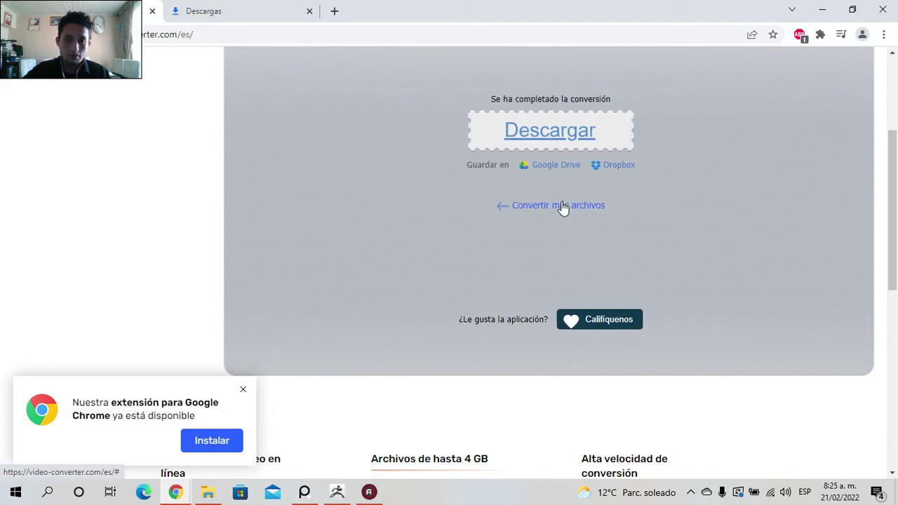
- Download the converted mp4, clear the downloads list, and play it from the Descargas folder
click(550, 134)
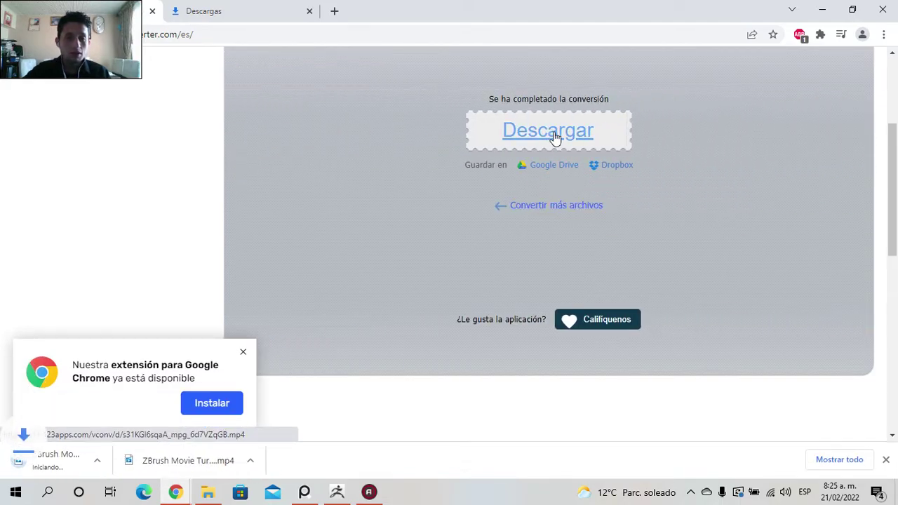
click(830, 460)
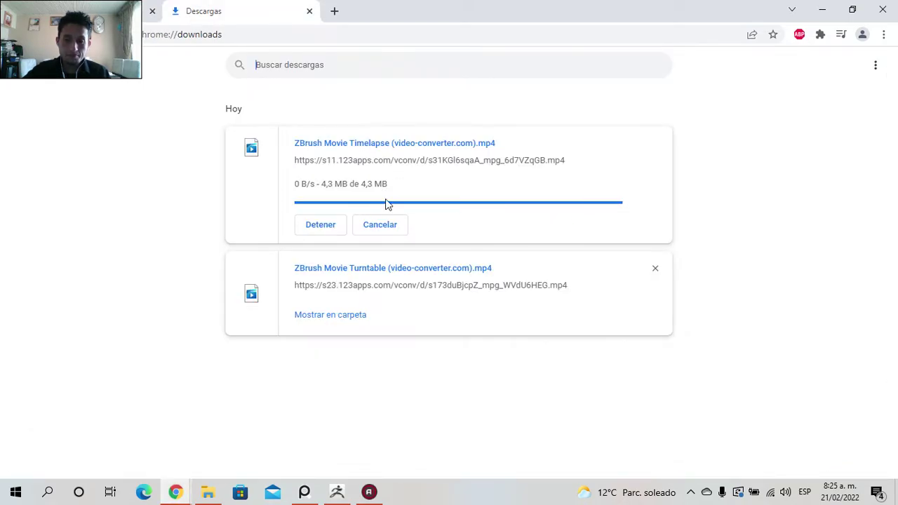
click(655, 234)
click(654, 143)
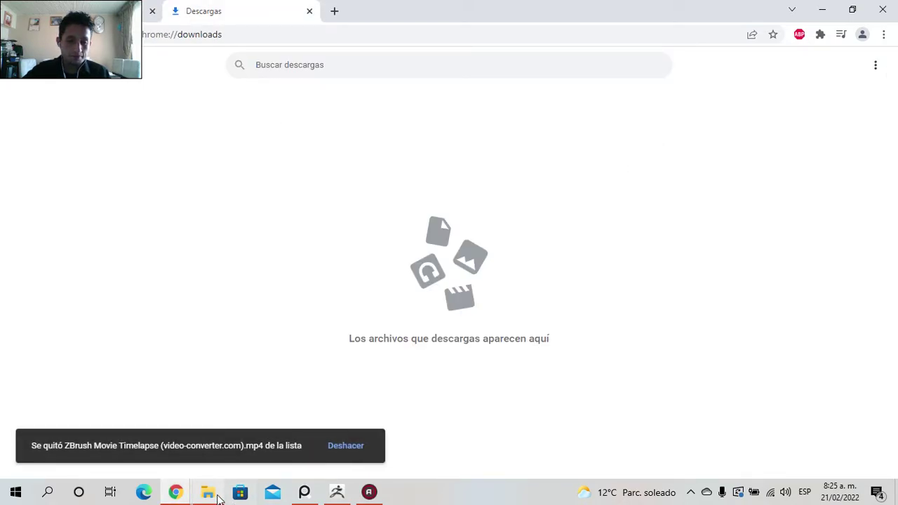
click(208, 492)
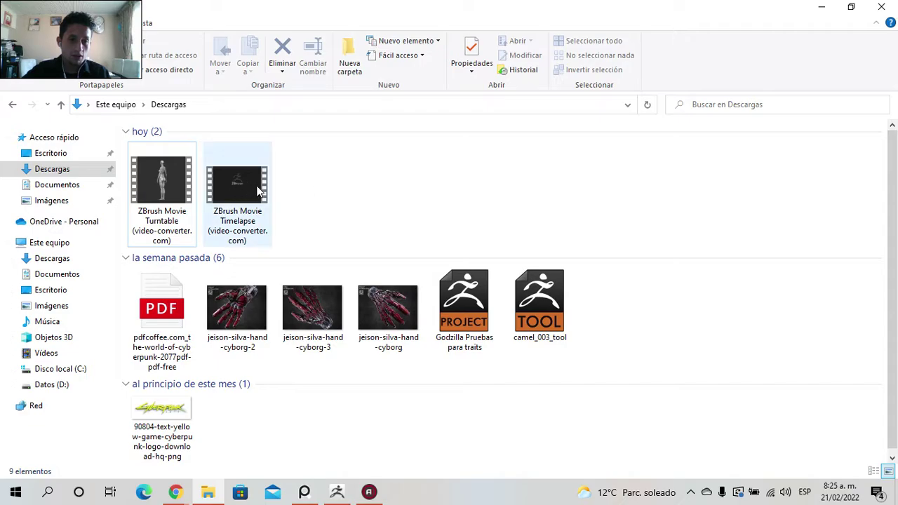
double_click(219, 186)
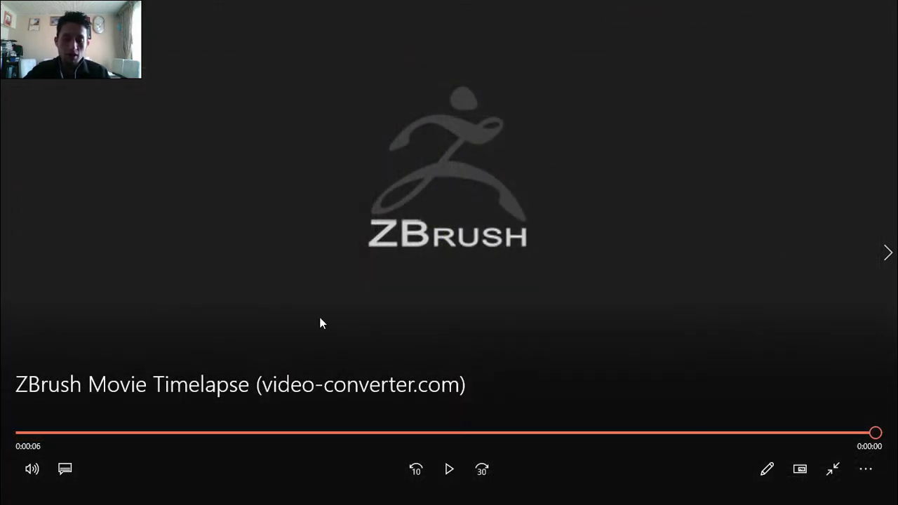
- Replay the Timelapse video from the start, then exit full screen and return to ZBrush
click(49, 433)
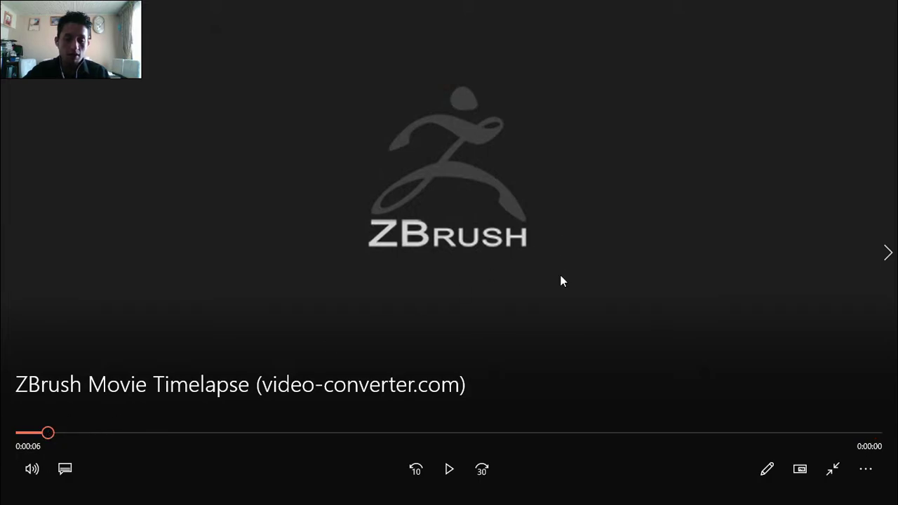
click(449, 469)
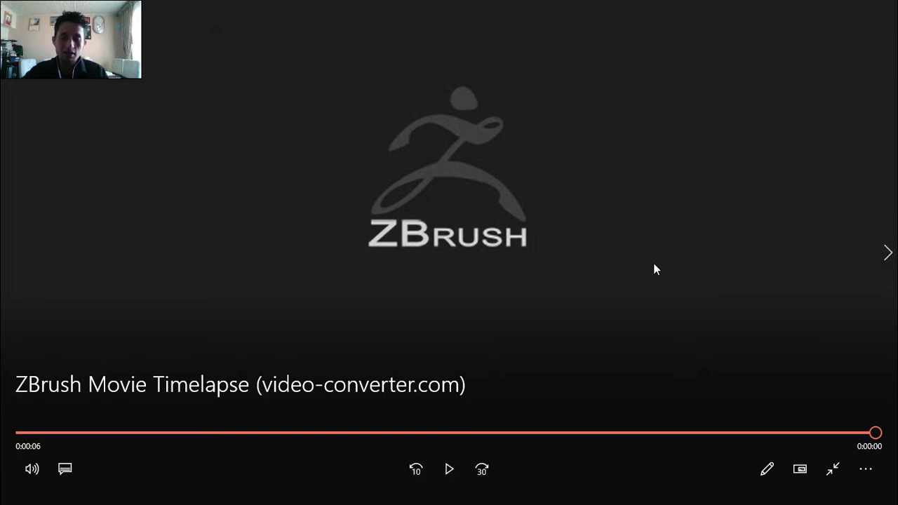
click(847, 480)
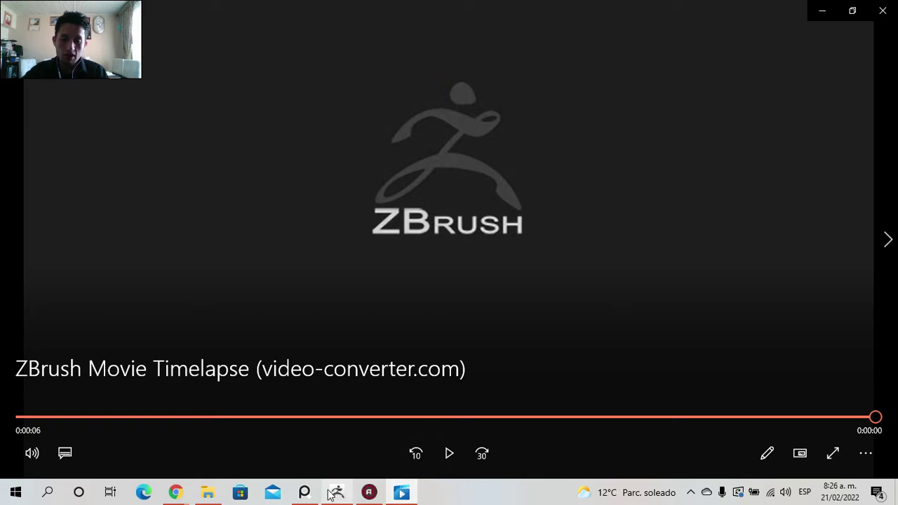
click(336, 494)
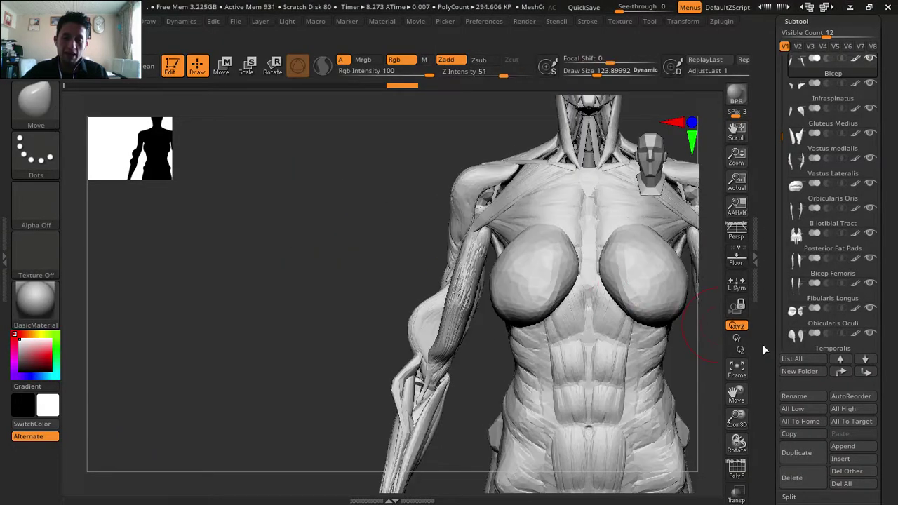
- Turn the model to a straight front view and open Movie > Save As in the Videos Movie Zbrush folder
mouse_move(730, 392)
mouse_down()
mouse_move(649, 409)
mouse_move(688, 296)
mouse_up()
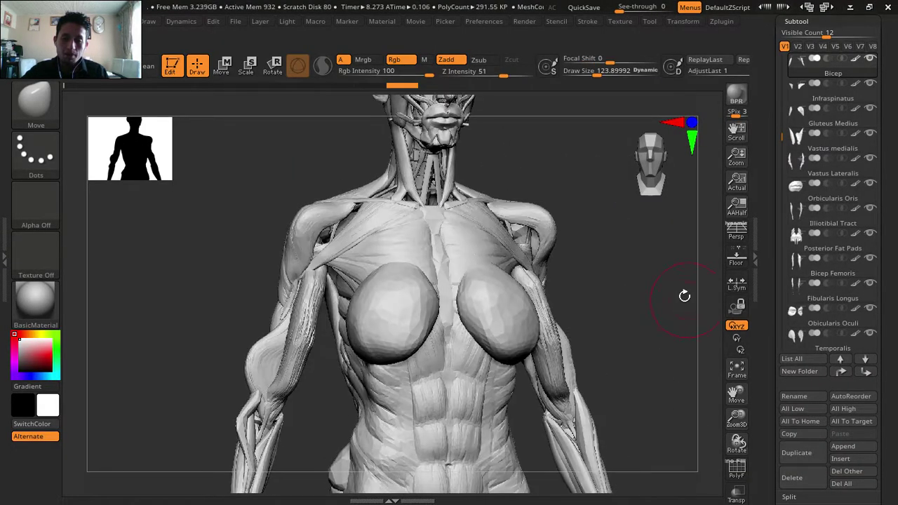
click(415, 22)
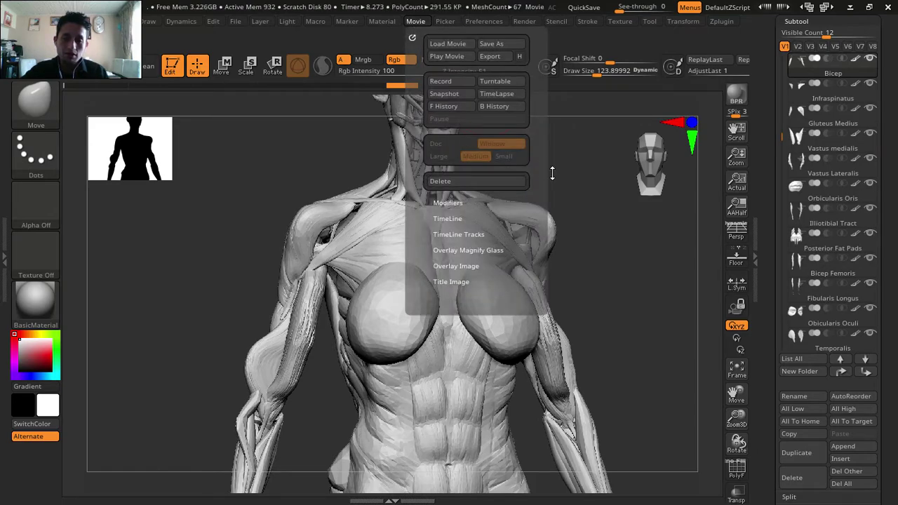
mouse_move(662, 304)
mouse_down()
mouse_move(638, 273)
mouse_move(671, 273)
mouse_move(653, 272)
mouse_up()
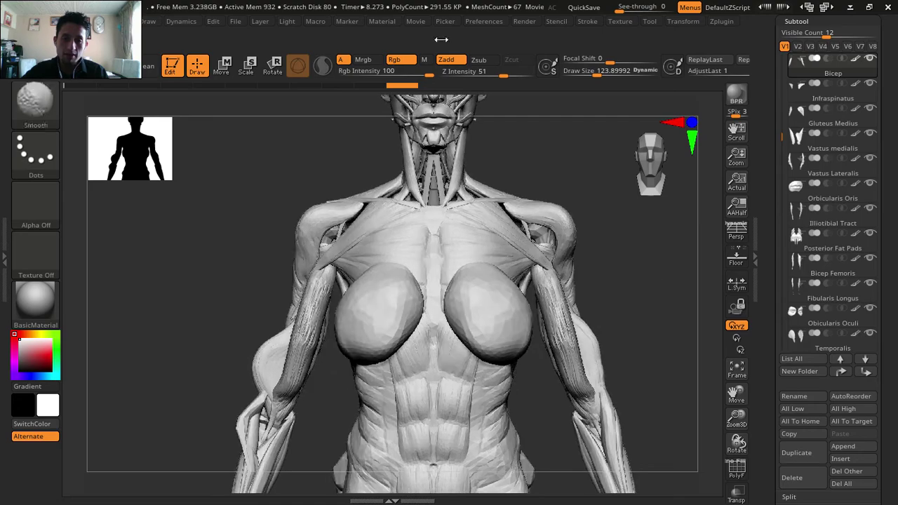
click(414, 21)
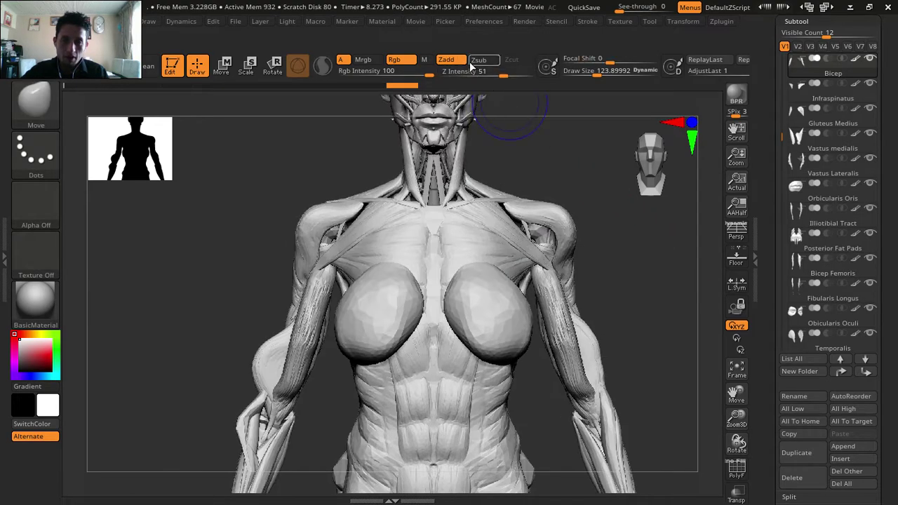
click(414, 22)
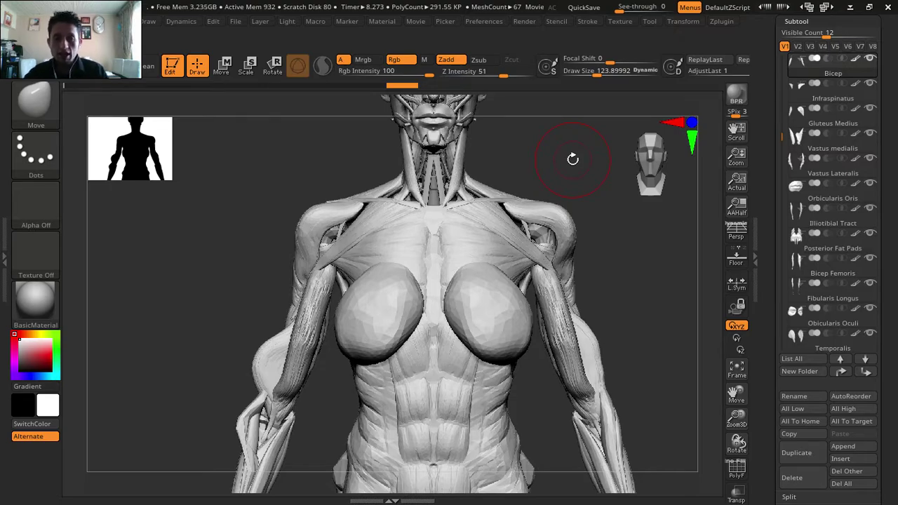
click(416, 21)
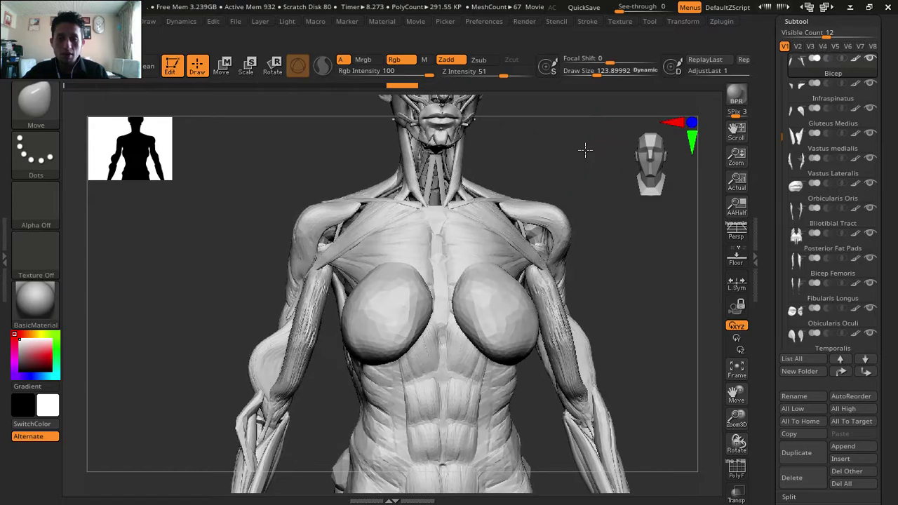
click(416, 21)
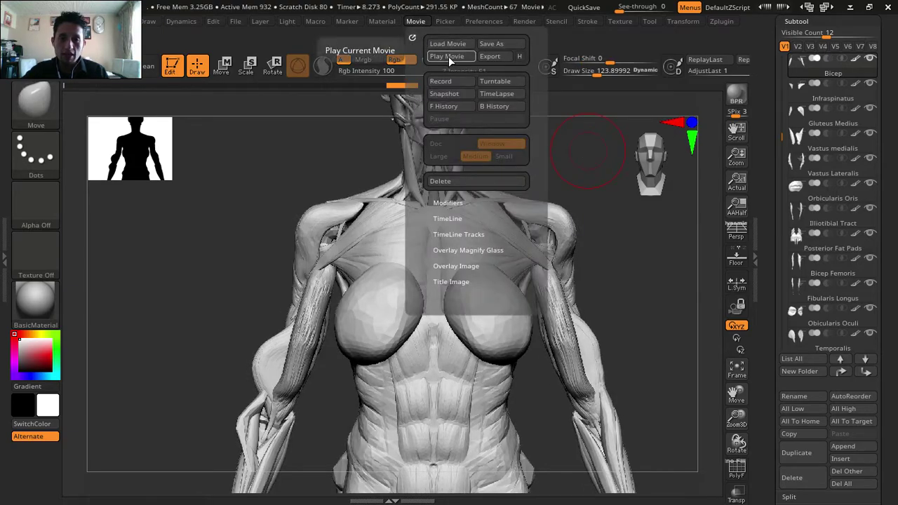
click(494, 44)
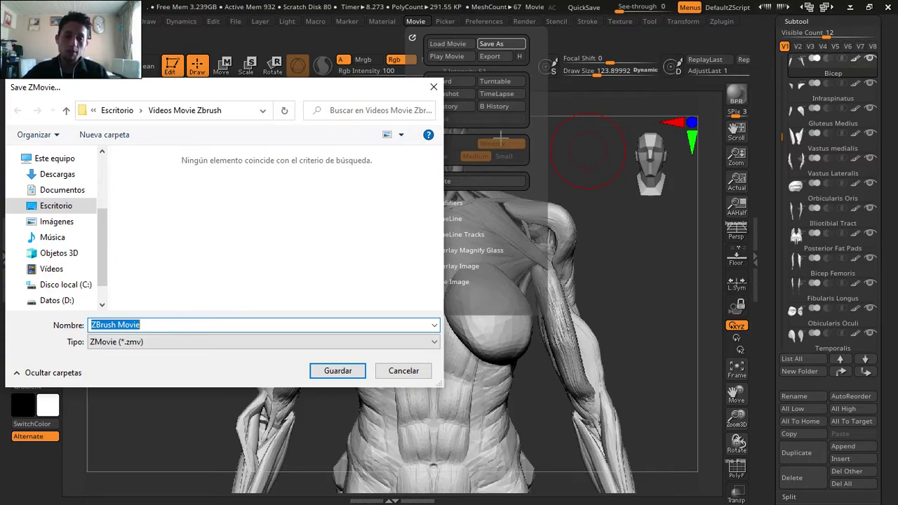
click(411, 371)
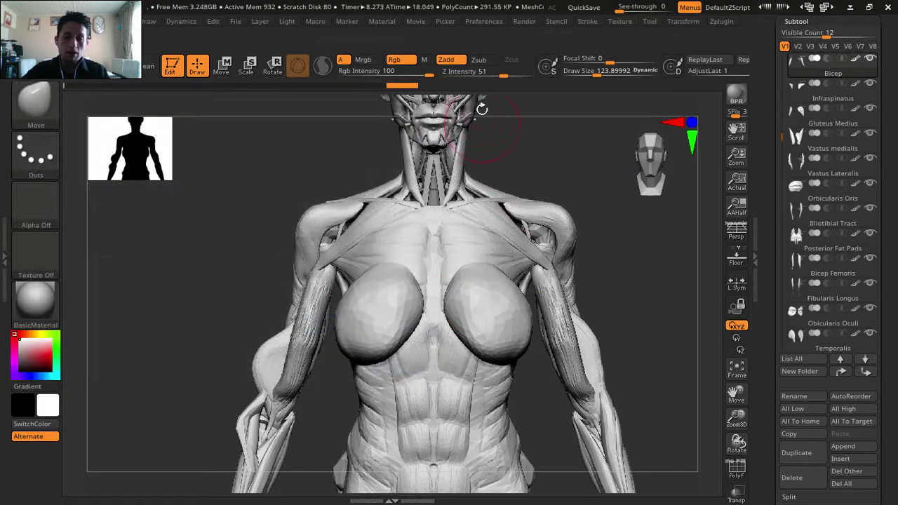
click(417, 21)
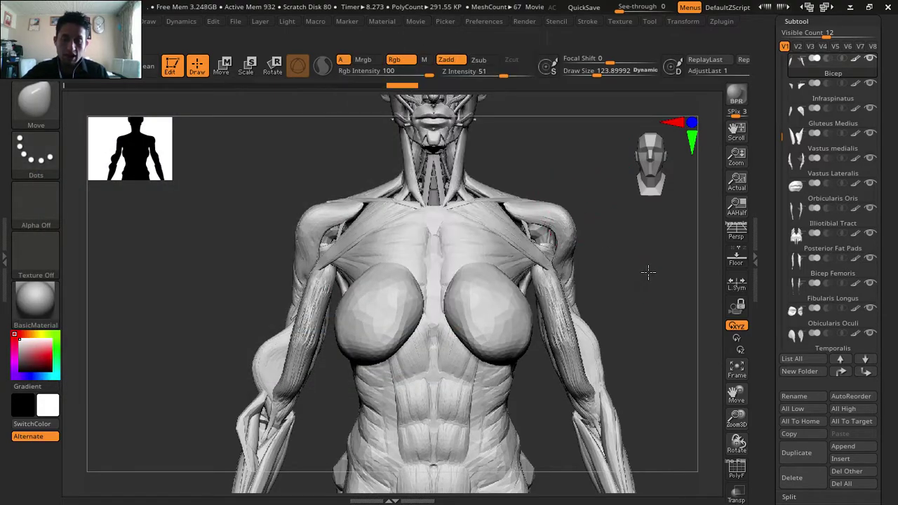
drag(648, 269, 647, 271)
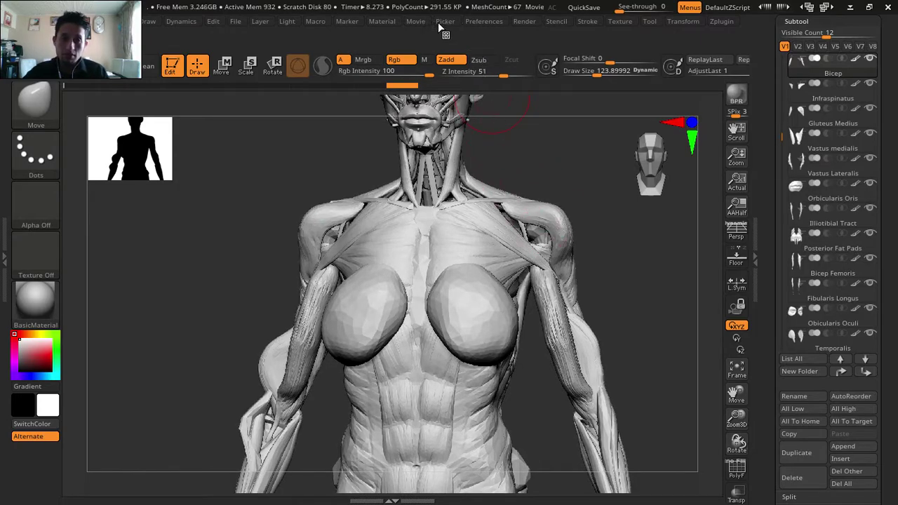
click(419, 23)
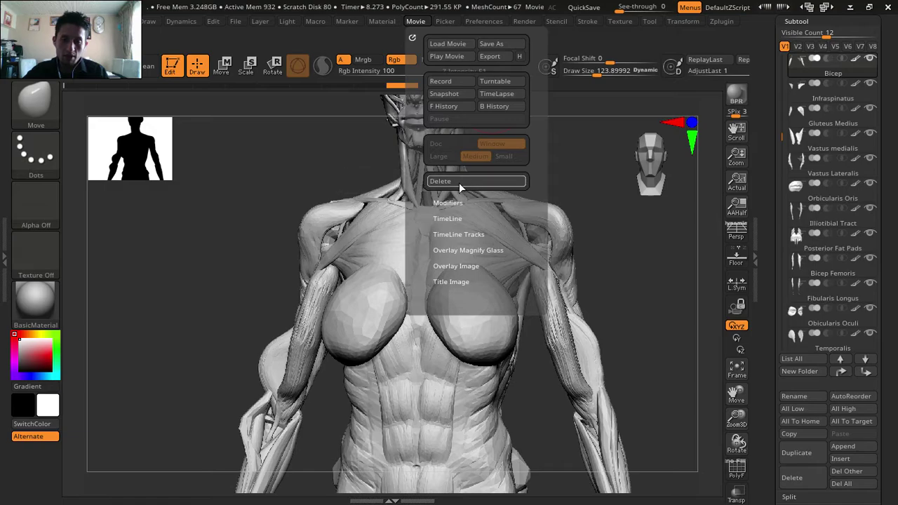
click(434, 182)
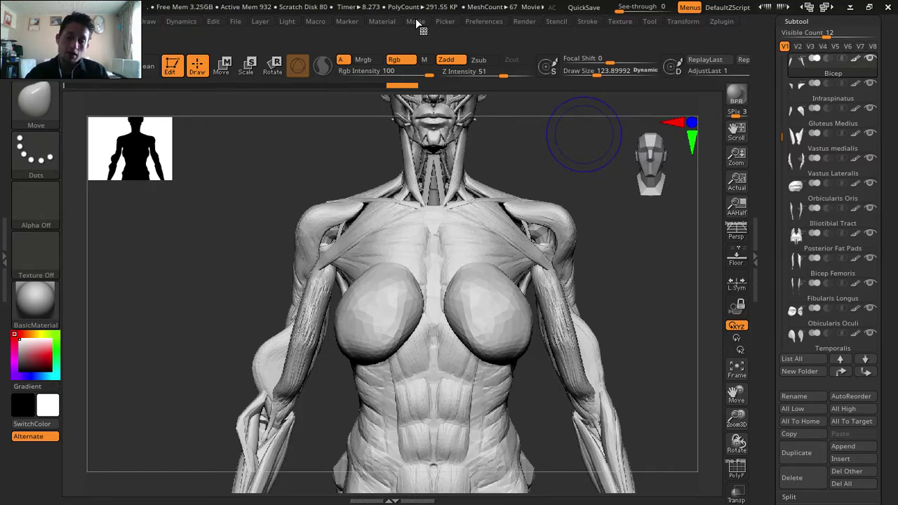
click(415, 22)
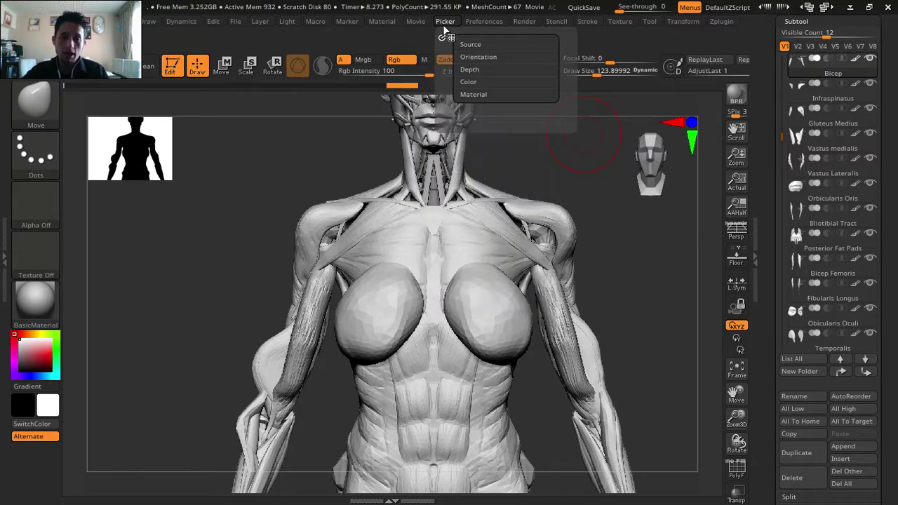
click(416, 23)
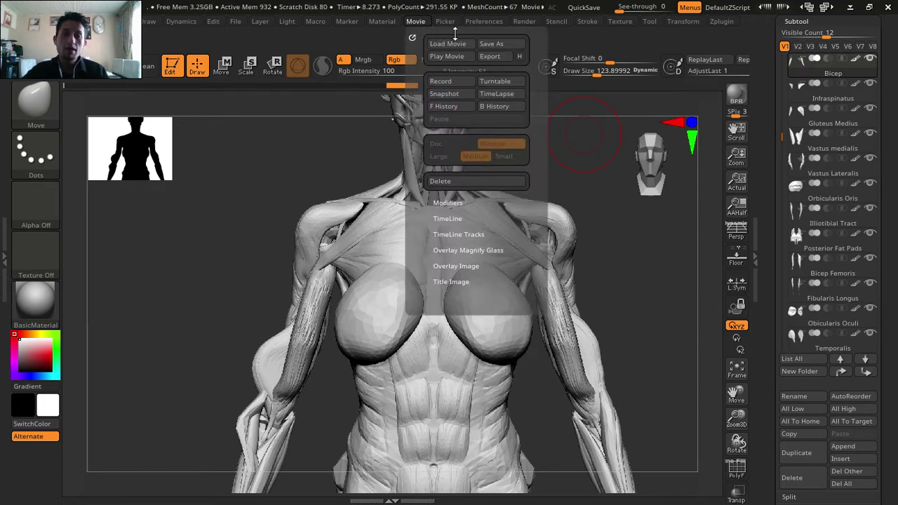
click(503, 43)
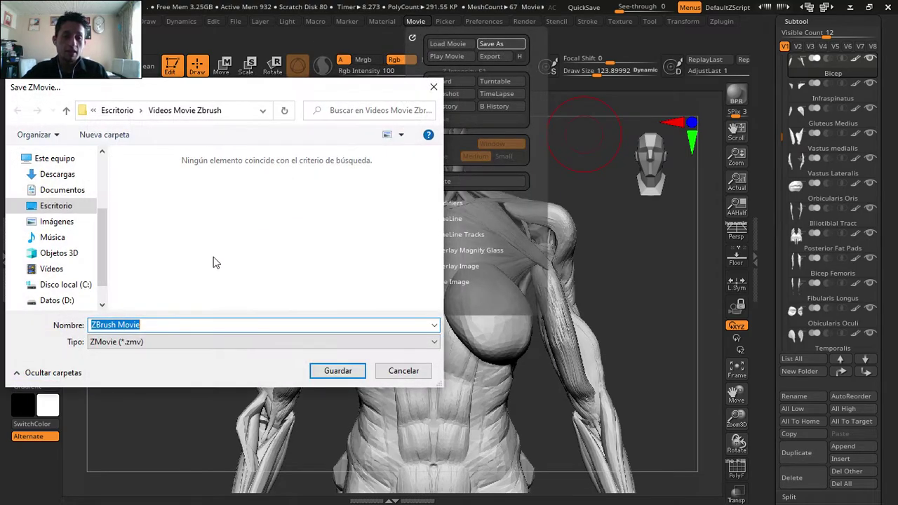
- Save the movie as 'ZBrush Movie Temilapse' (.zmv) in the Videos Movie Zbrush folder
click(170, 325)
text(Timlaps)
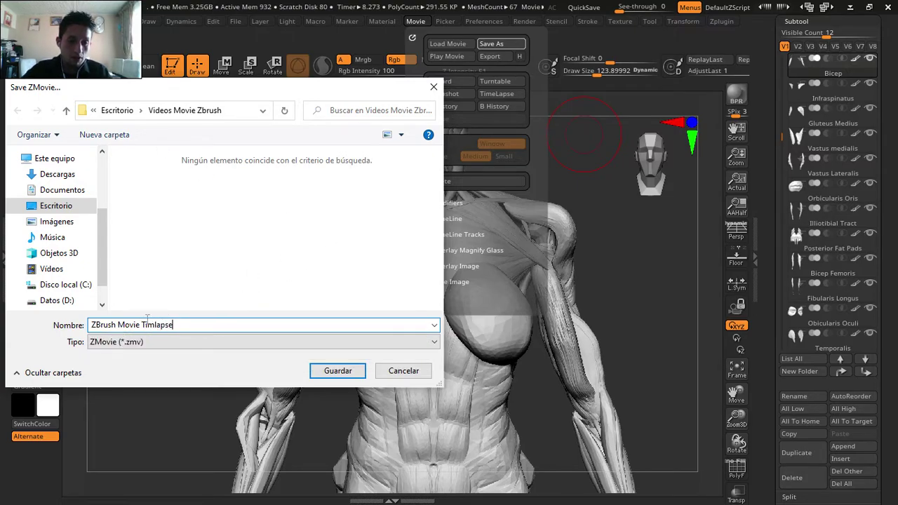
text(e)
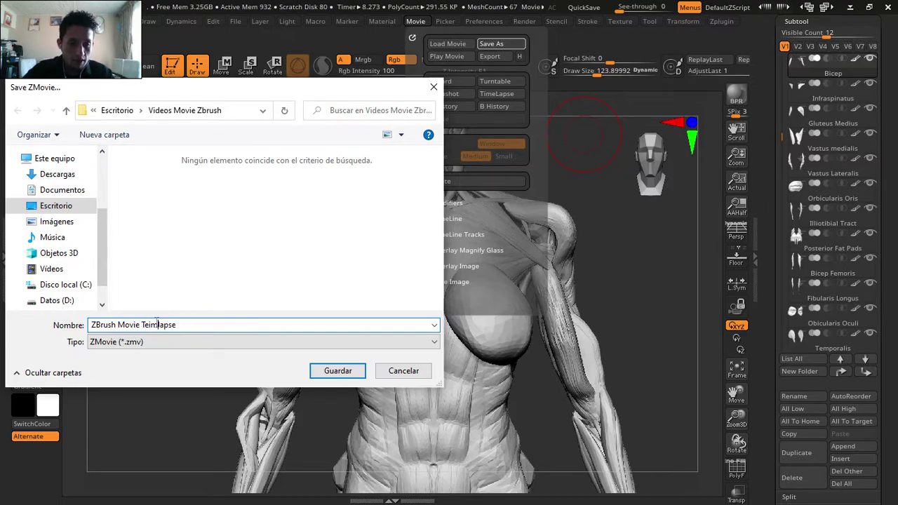
text(mi)
click(344, 367)
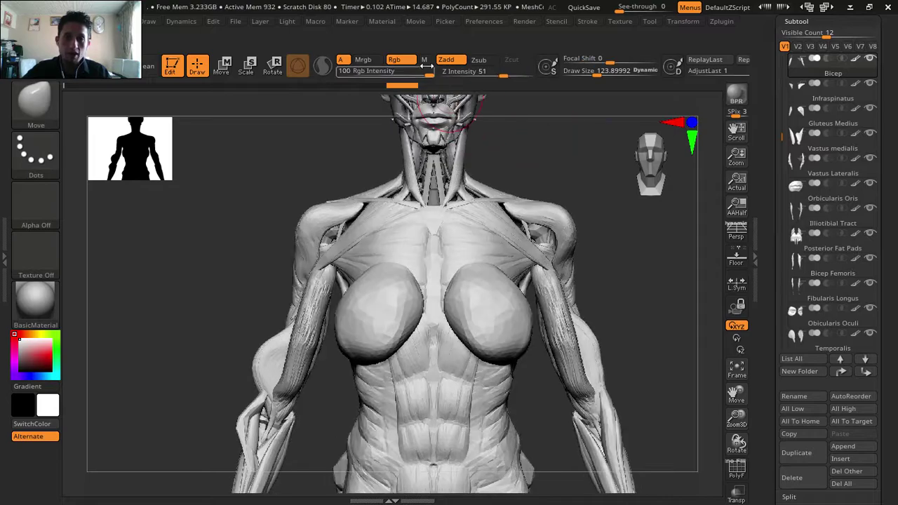
- Delete the current movie from ZBrush's memory
click(416, 22)
click(476, 181)
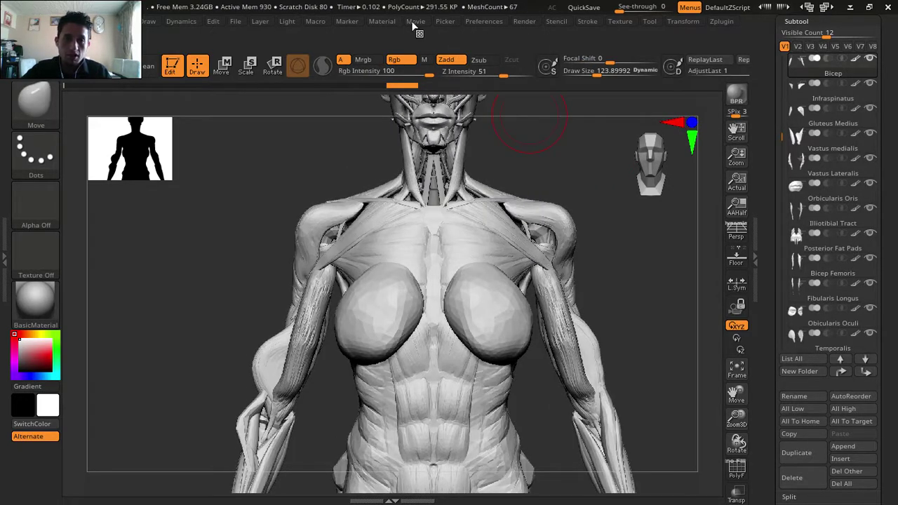
click(415, 24)
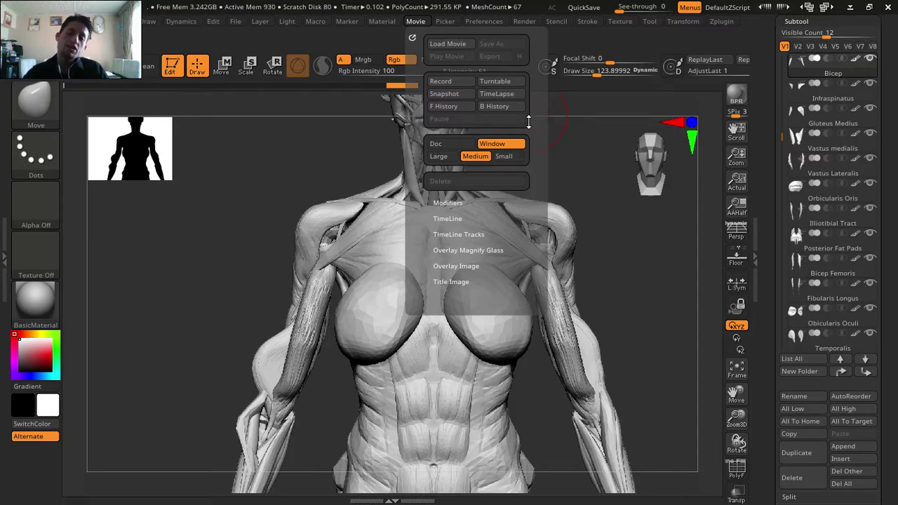
- Load the ZBrush Movie Temilapse file back in and switch on TimeLapse recording
click(454, 42)
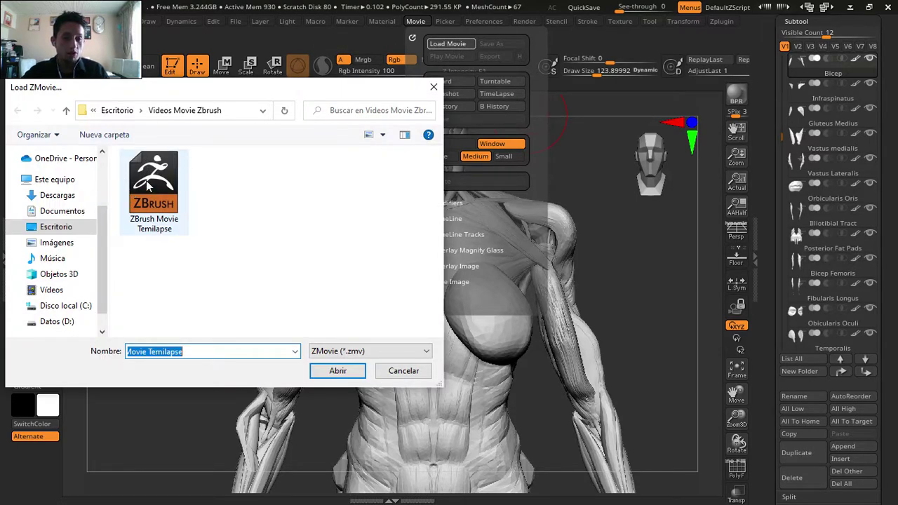
click(185, 204)
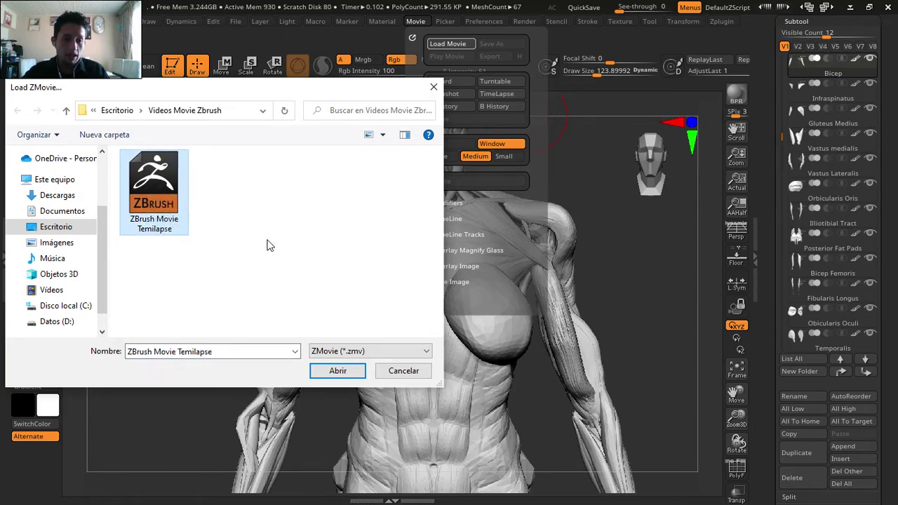
click(325, 368)
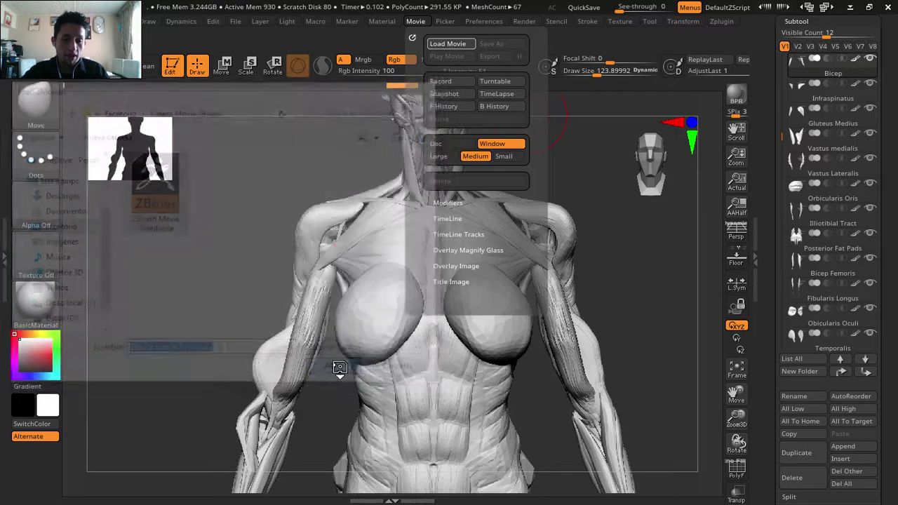
click(415, 22)
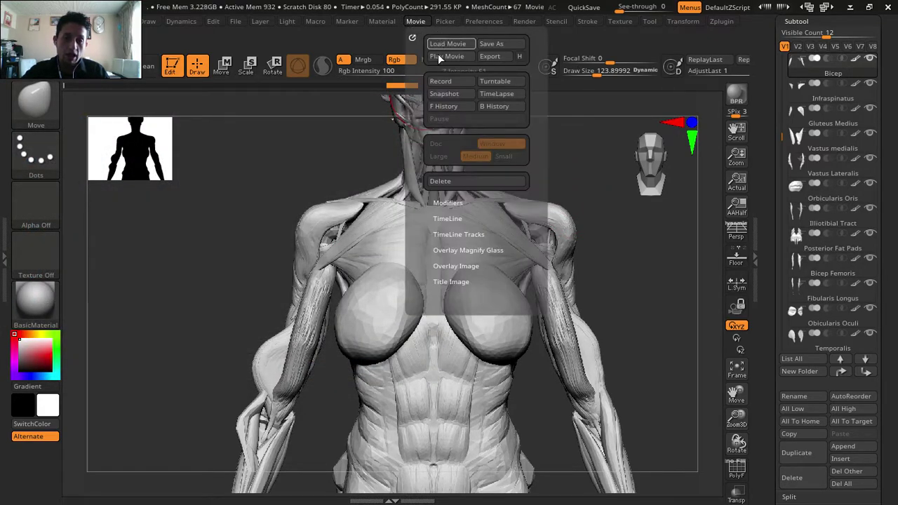
click(498, 94)
- Orbit and pan the figure through profile, back and front views while recording, then minimise ZBrush
mouse_move(736, 419)
mouse_down()
mouse_move(727, 395)
mouse_move(541, 351)
mouse_move(555, 341)
mouse_move(693, 392)
mouse_move(794, 371)
mouse_up()
mouse_move(603, 317)
mouse_down()
mouse_move(634, 315)
mouse_move(577, 321)
mouse_move(646, 325)
mouse_move(736, 381)
mouse_move(615, 337)
mouse_up()
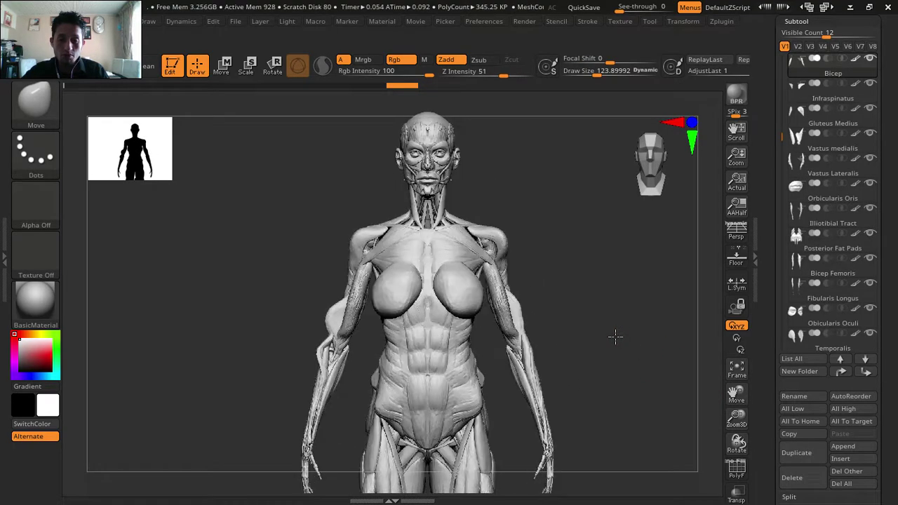
drag(615, 339, 622, 323)
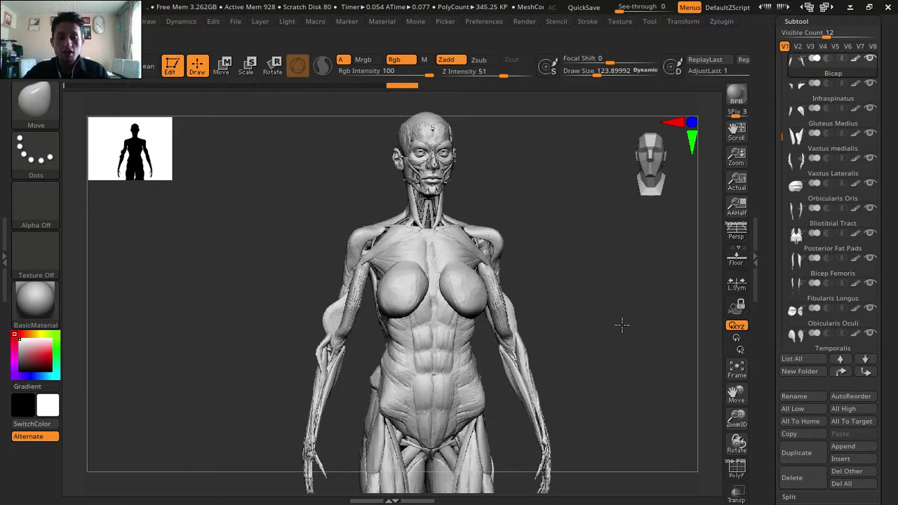
mouse_move(736, 395)
mouse_down()
mouse_move(629, 341)
mouse_move(636, 340)
mouse_move(602, 339)
mouse_up()
mouse_move(579, 341)
mouse_down()
mouse_move(562, 339)
mouse_move(606, 336)
mouse_move(624, 347)
mouse_move(594, 350)
mouse_move(658, 353)
mouse_move(523, 357)
mouse_move(604, 332)
mouse_move(541, 341)
mouse_up()
drag(737, 394, 356, 281)
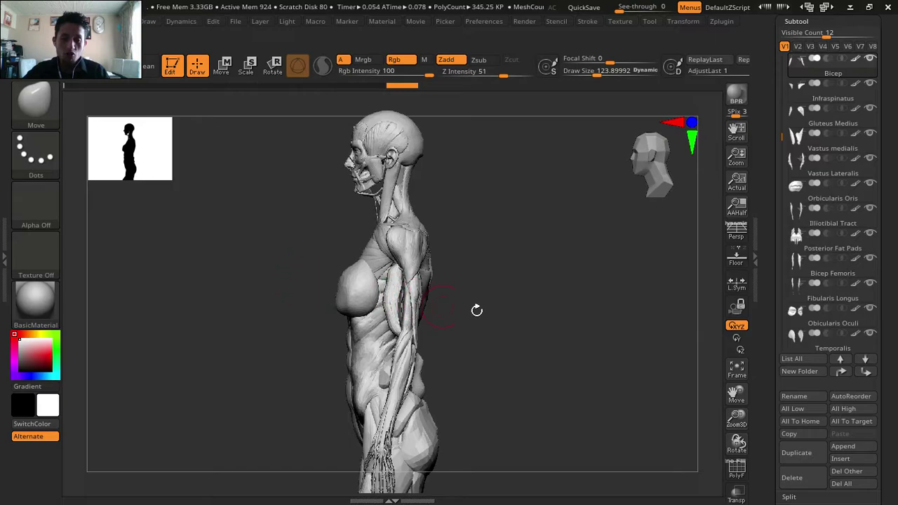
drag(486, 338, 654, 316)
mouse_move(736, 395)
mouse_down()
mouse_move(681, 387)
mouse_move(608, 345)
mouse_move(662, 344)
mouse_move(540, 346)
mouse_move(620, 348)
mouse_up()
mouse_move(737, 395)
mouse_down()
mouse_move(527, 337)
mouse_move(586, 335)
mouse_up()
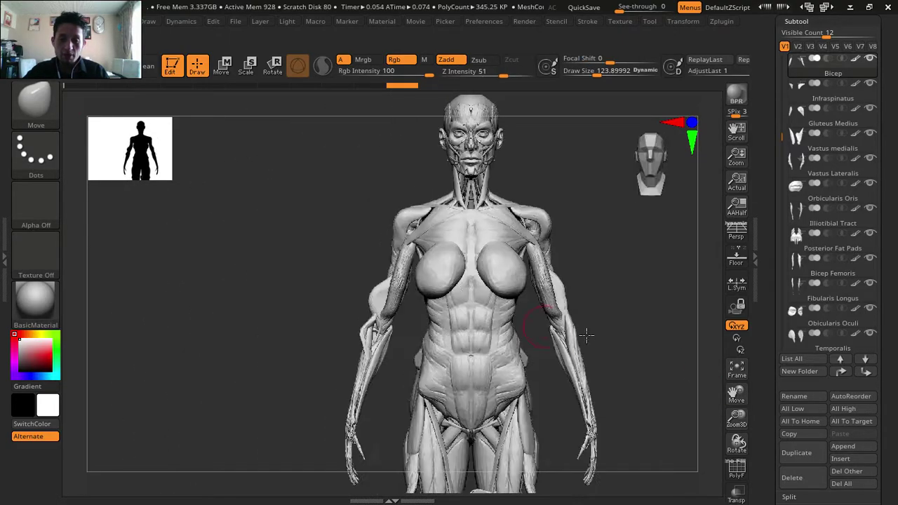
drag(738, 392, 730, 404)
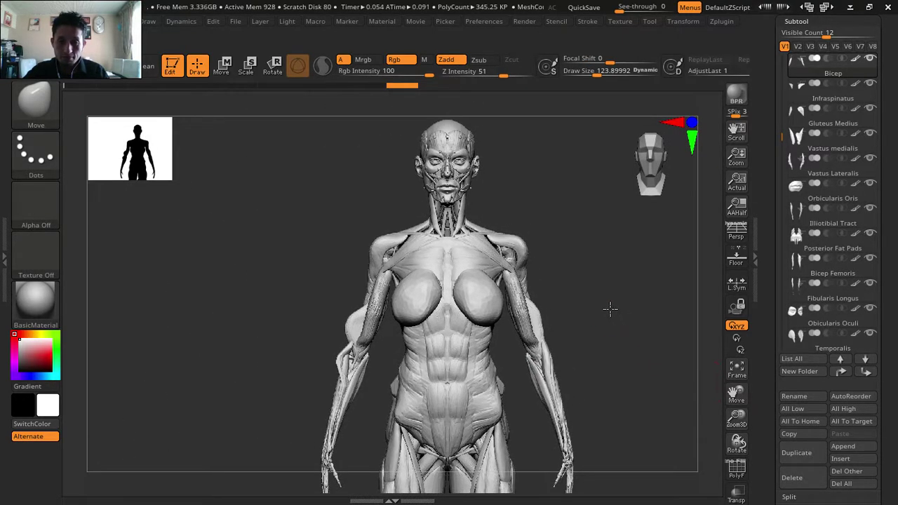
drag(610, 308, 603, 311)
drag(743, 379, 730, 393)
mouse_move(620, 302)
mouse_down()
mouse_move(601, 305)
mouse_move(629, 304)
mouse_up()
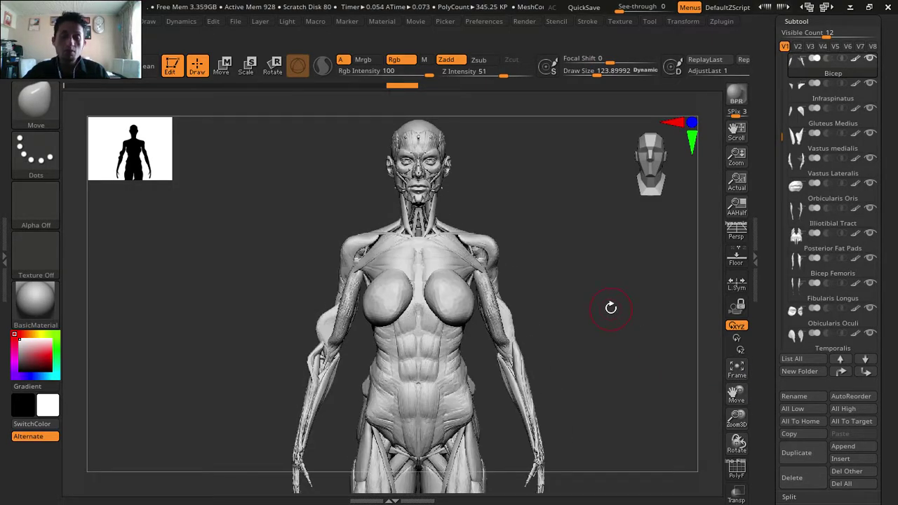
mouse_move(611, 307)
mouse_down()
mouse_move(586, 314)
mouse_move(593, 314)
mouse_up()
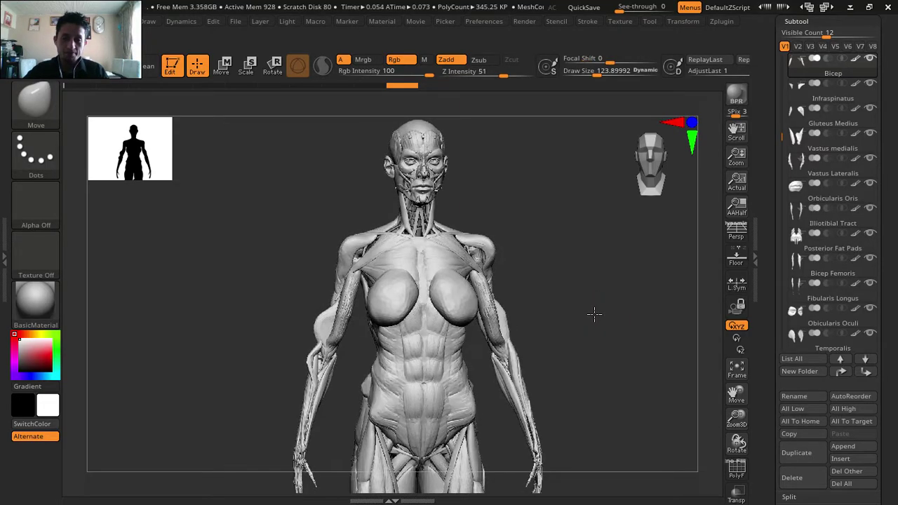
click(851, 6)
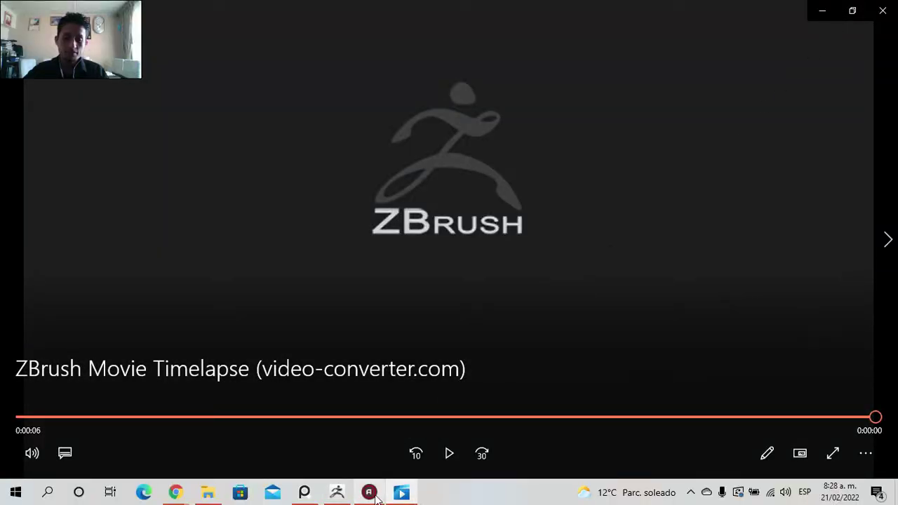